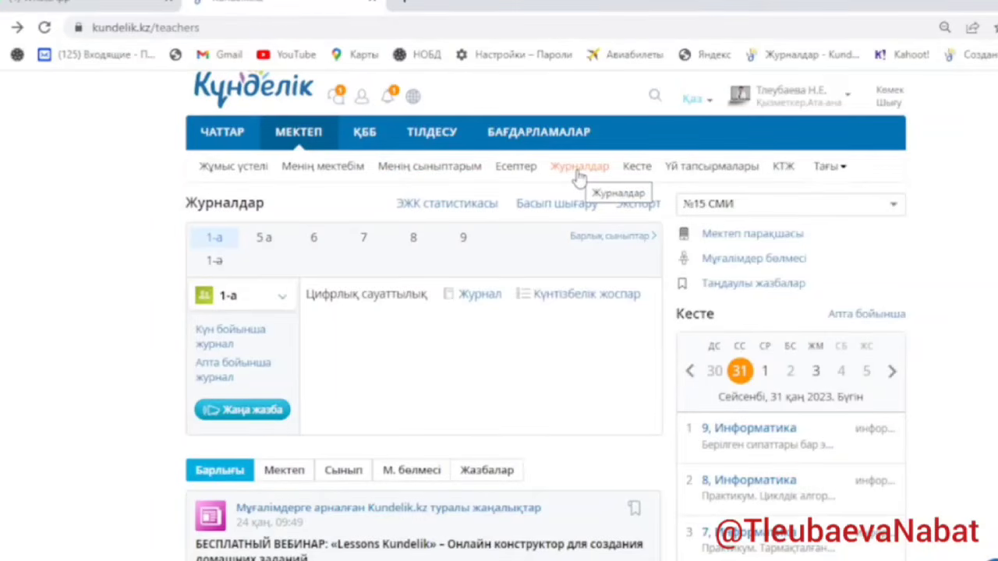
# - Open the Информатика journal for class 7 from the school's journals
pyautogui.click(578, 173)
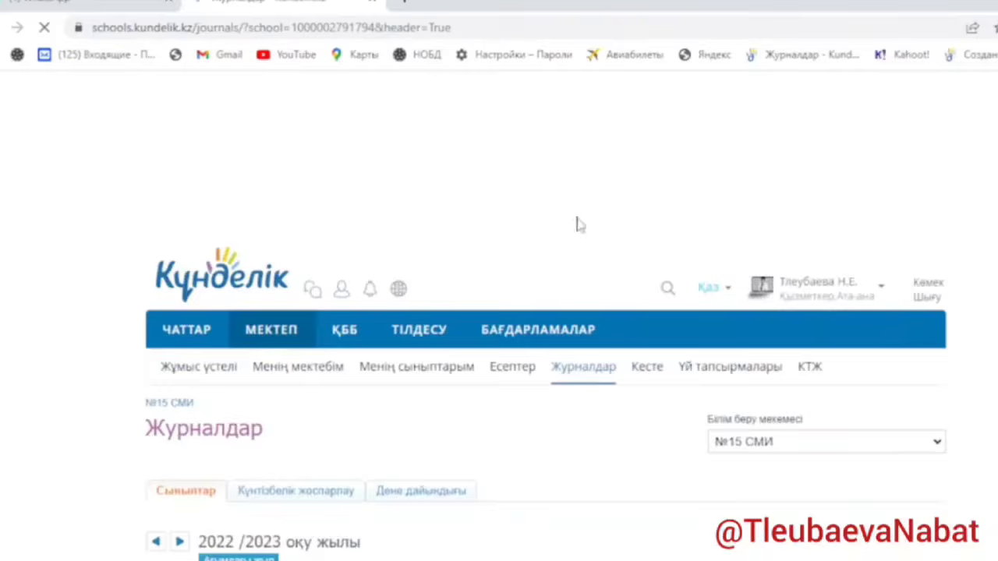
pyautogui.scroll(-4, 574, 234)
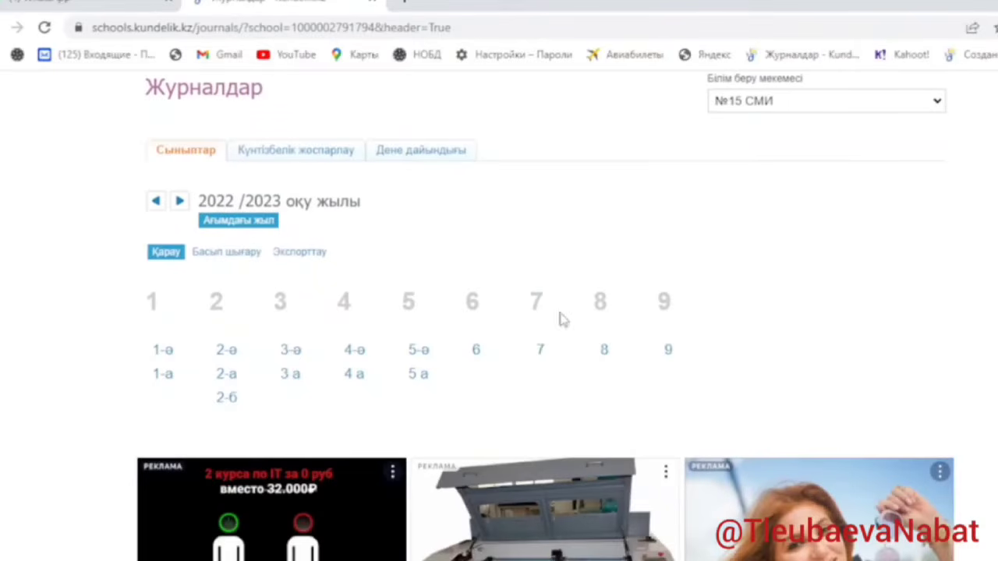
pyautogui.click(540, 352)
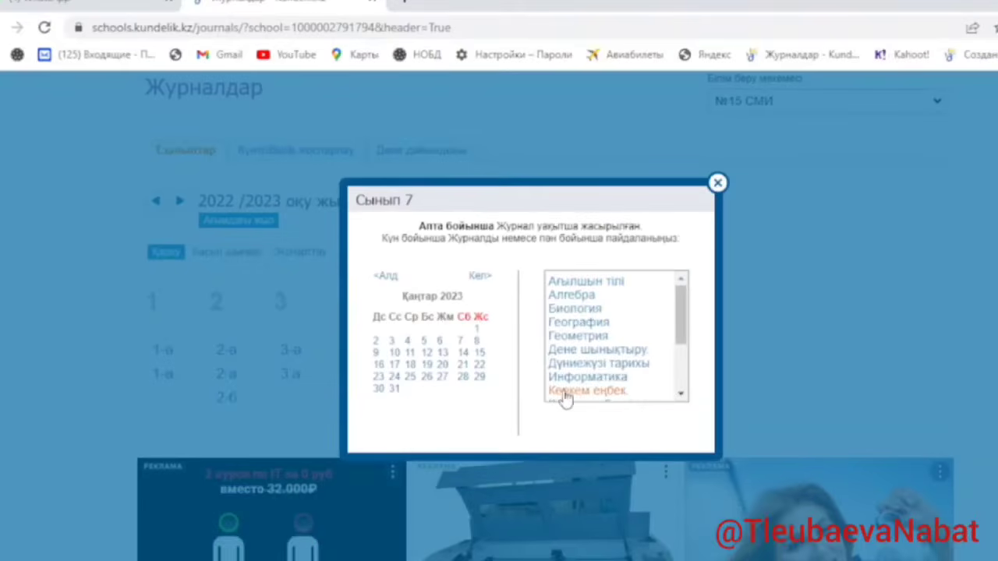
pyautogui.click(577, 384)
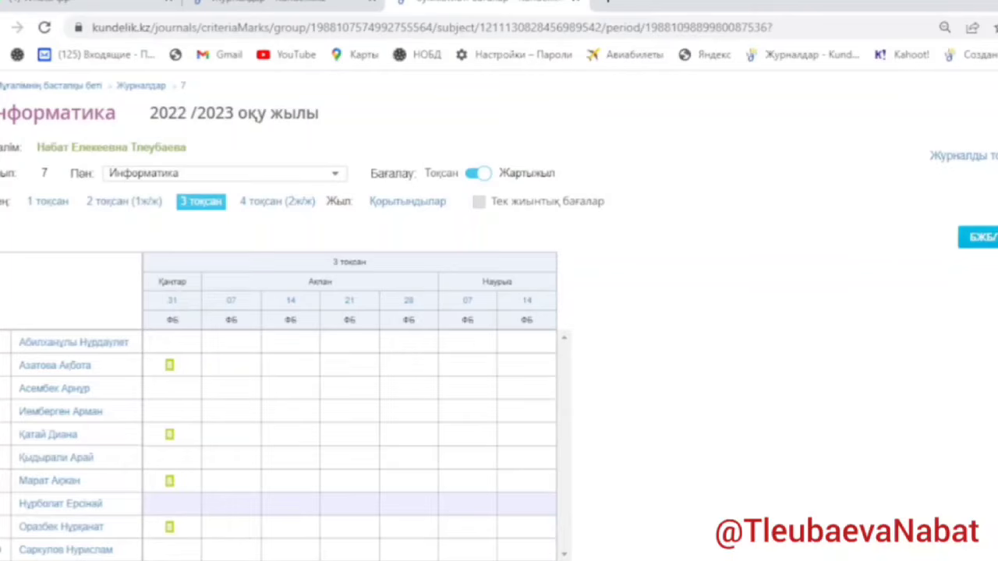
# - Open the calendar planning (Күнтізбелік жоспарлау) for class 7 Информатика and review its 3rd-quarter lessons
pyautogui.click(986, 237)
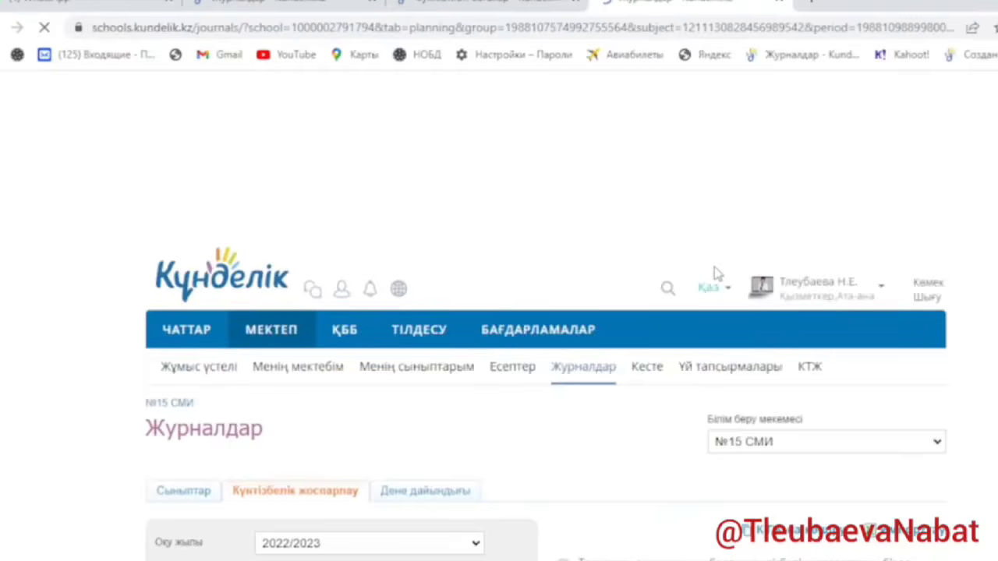
pyautogui.scroll(-3, 715, 276)
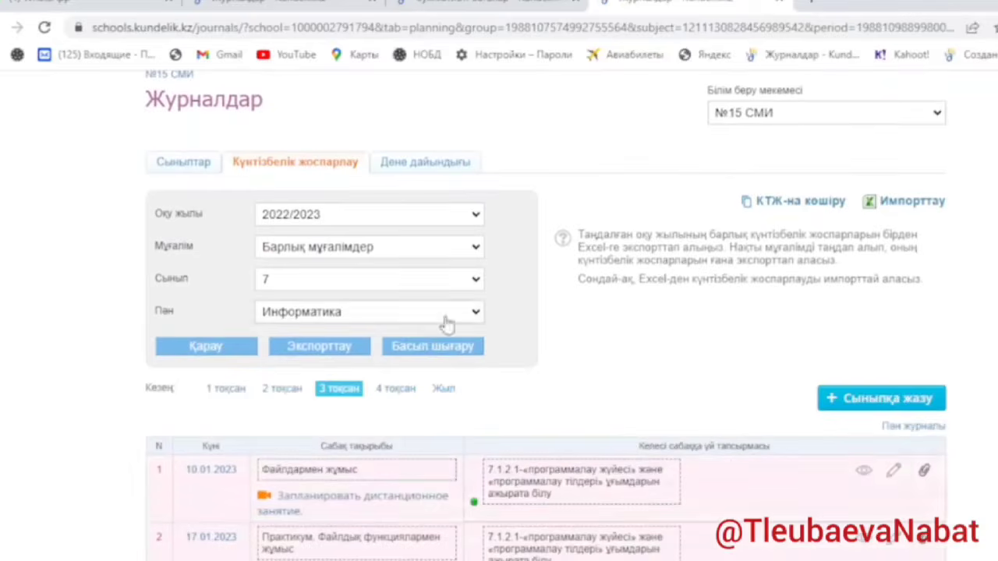
pyautogui.scroll(-3, 386, 499)
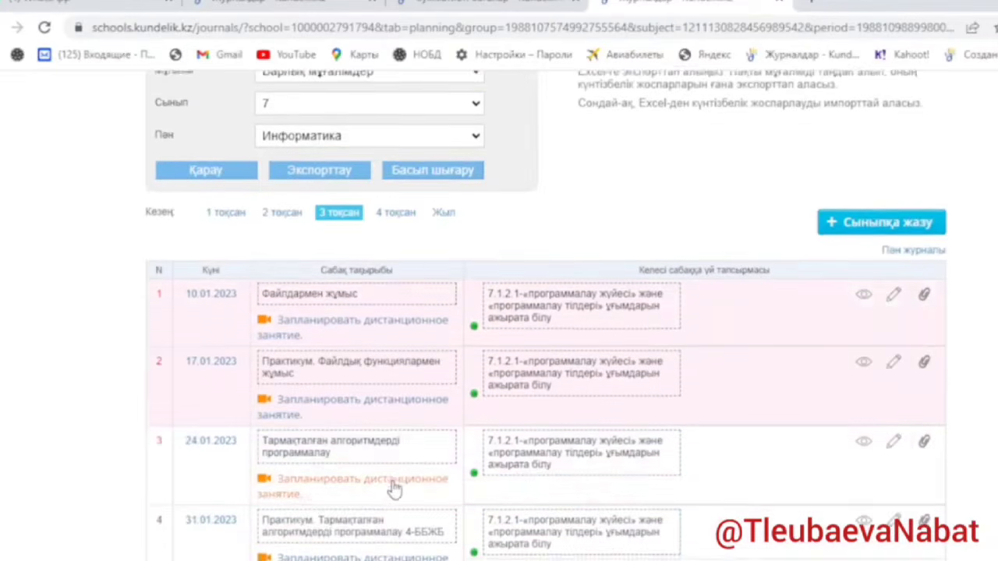
pyautogui.scroll(-3, 393, 491)
# - Display the 1st-quarter (1 тоқсан) plan and check its lesson topics through the last lesson
pyautogui.scroll(4, 390, 478)
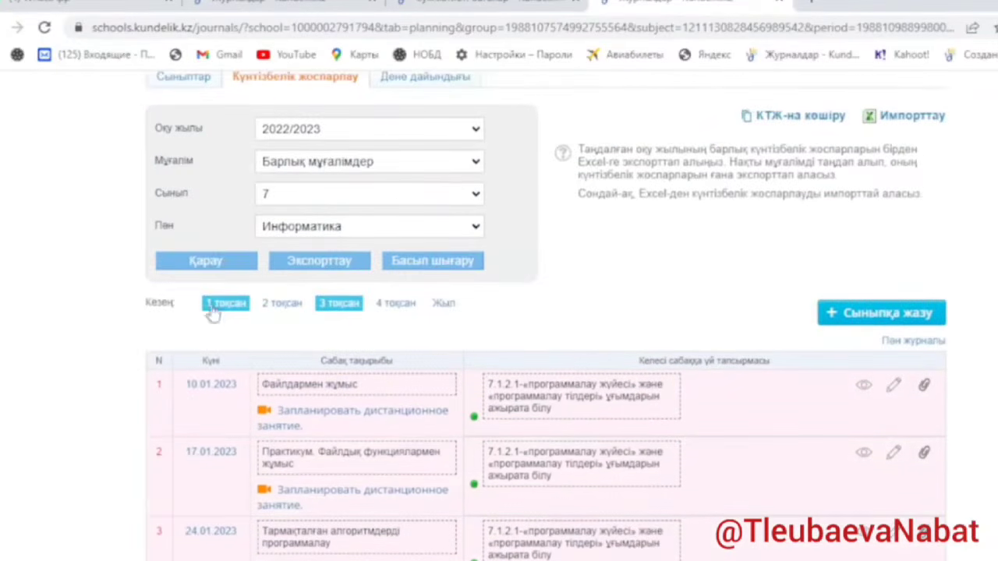
pyautogui.click(224, 305)
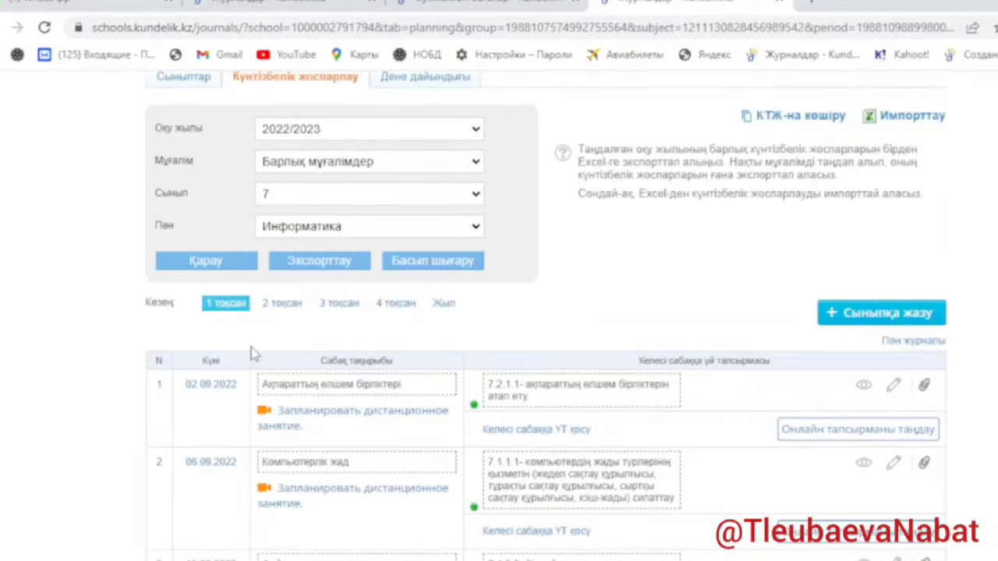
pyautogui.scroll(-3, 335, 374)
pyautogui.scroll(-3, 335, 374)
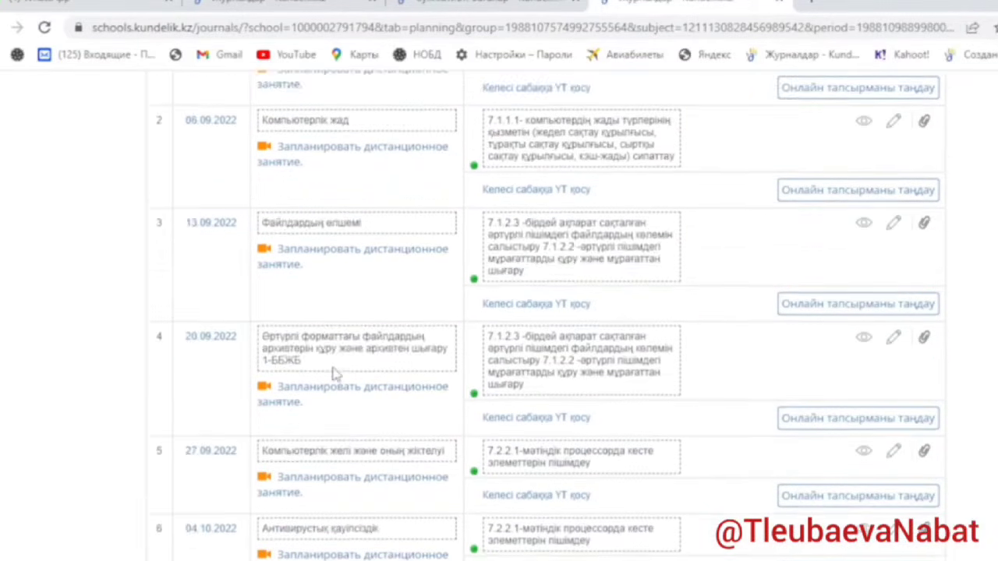
pyautogui.scroll(-6, 335, 374)
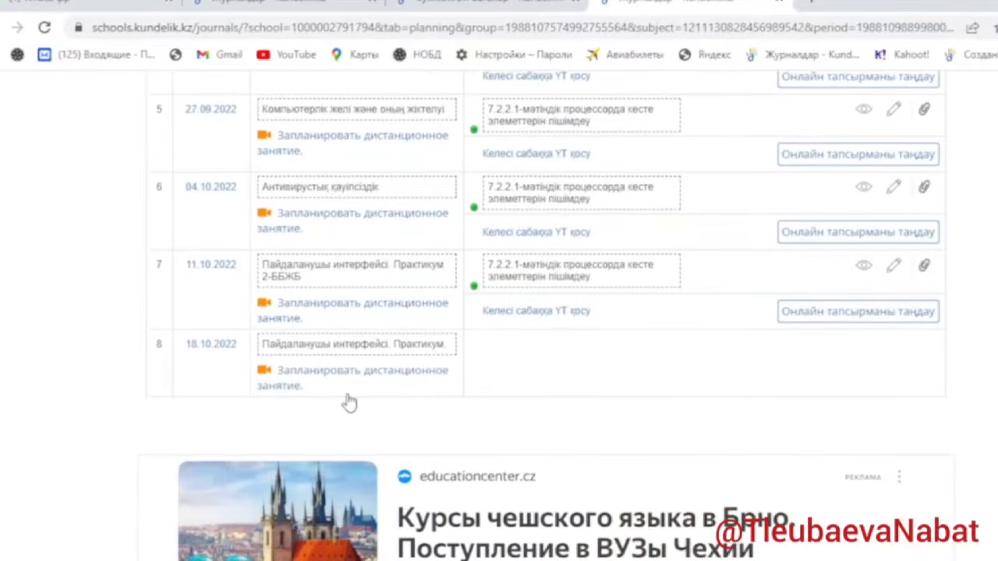
pyautogui.scroll(1, 349, 401)
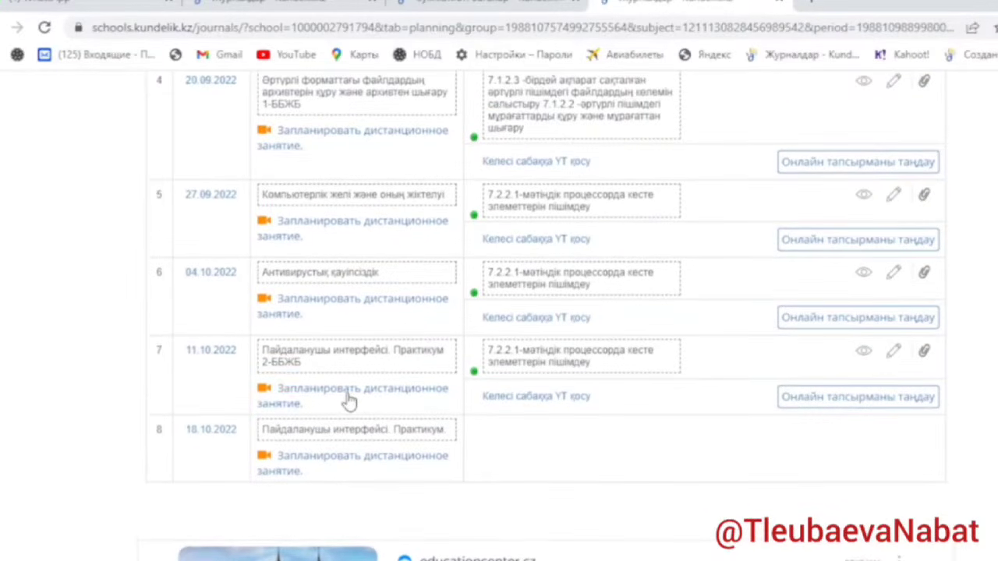
# - Display the 2nd-quarter (2 тоқсан) plan and check its lesson topics
pyautogui.scroll(8, 349, 398)
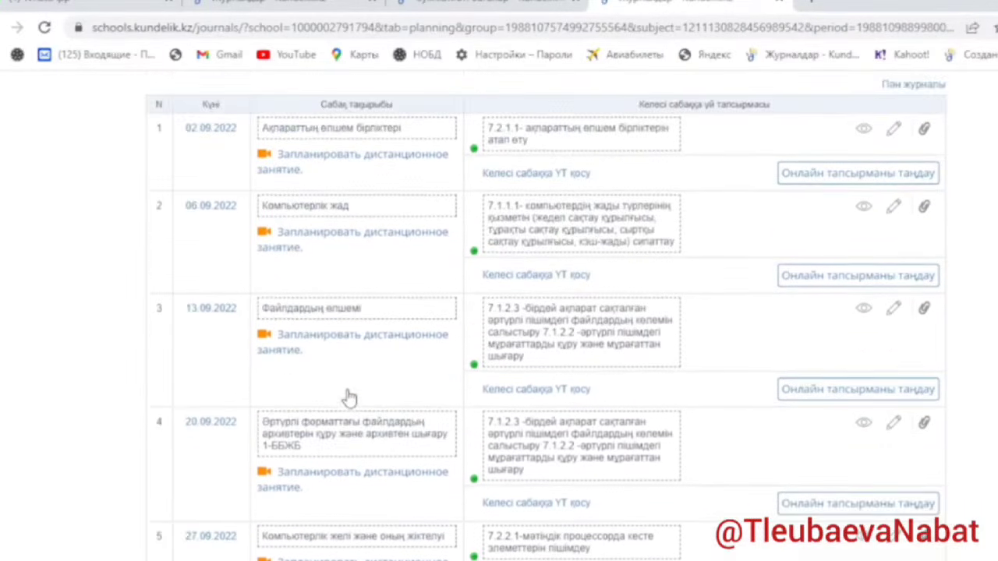
pyautogui.click(281, 388)
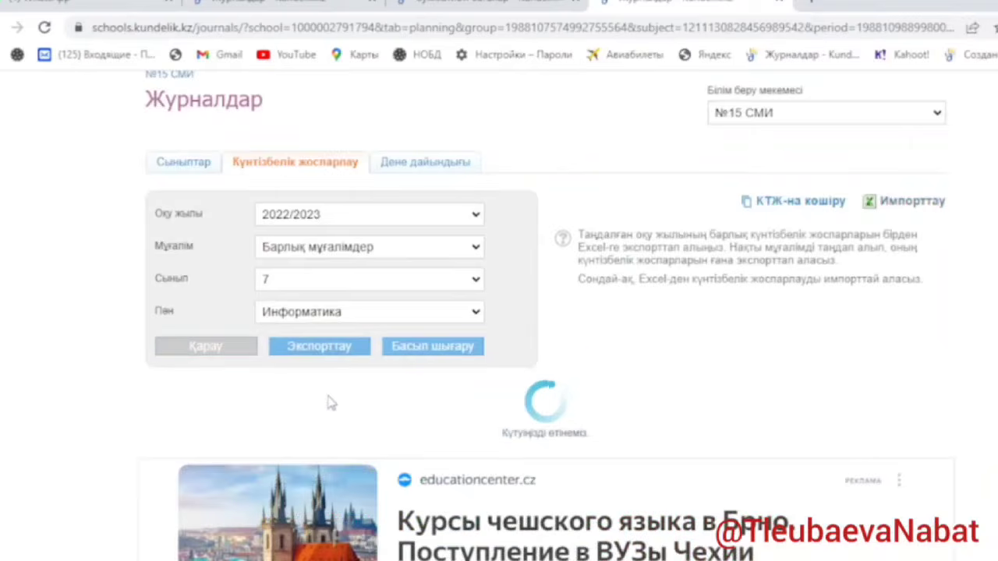
pyautogui.scroll(-3, 331, 404)
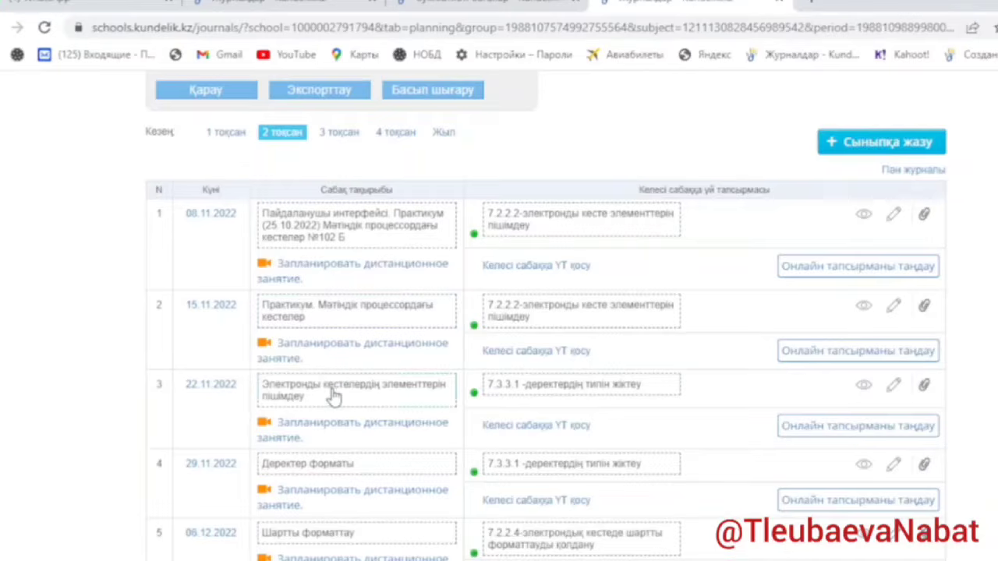
pyautogui.scroll(-2, 333, 394)
pyautogui.scroll(-2, 334, 396)
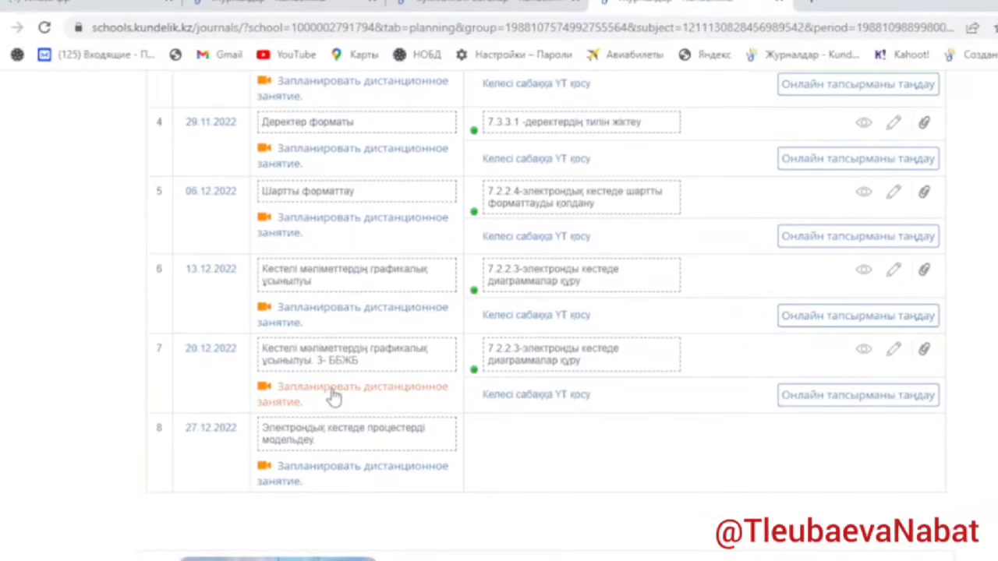
pyautogui.scroll(3, 340, 436)
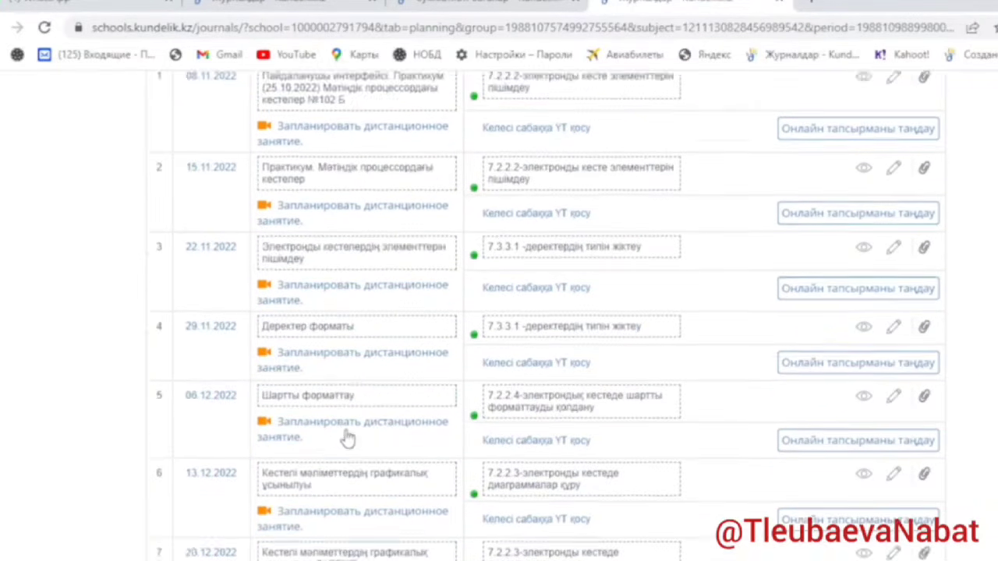
pyautogui.scroll(1, 348, 436)
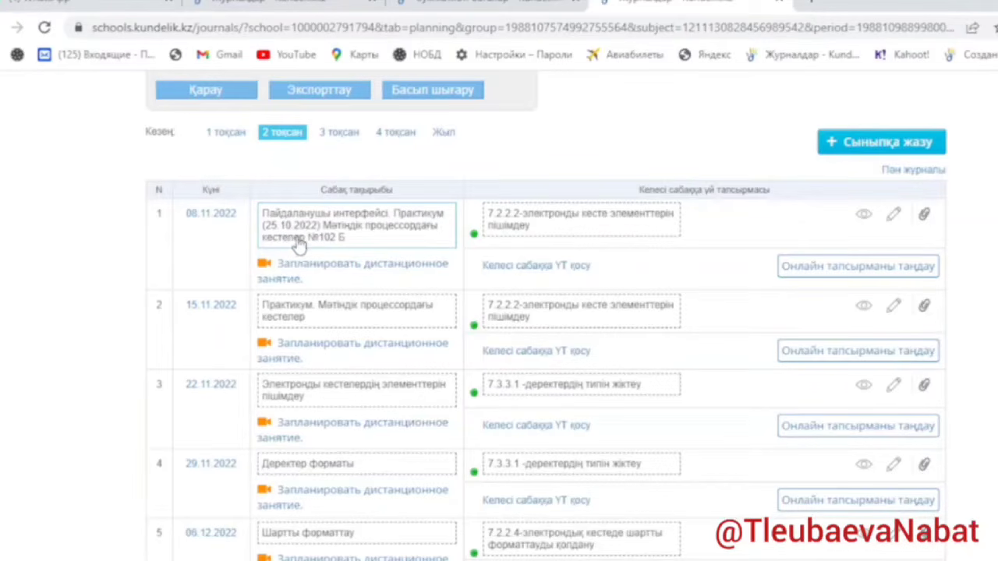
# - Return to the 3rd-quarter (3 тоқсан) plan and check its lesson topics down to the final lesson
pyautogui.scroll(1, 333, 240)
pyautogui.click(337, 218)
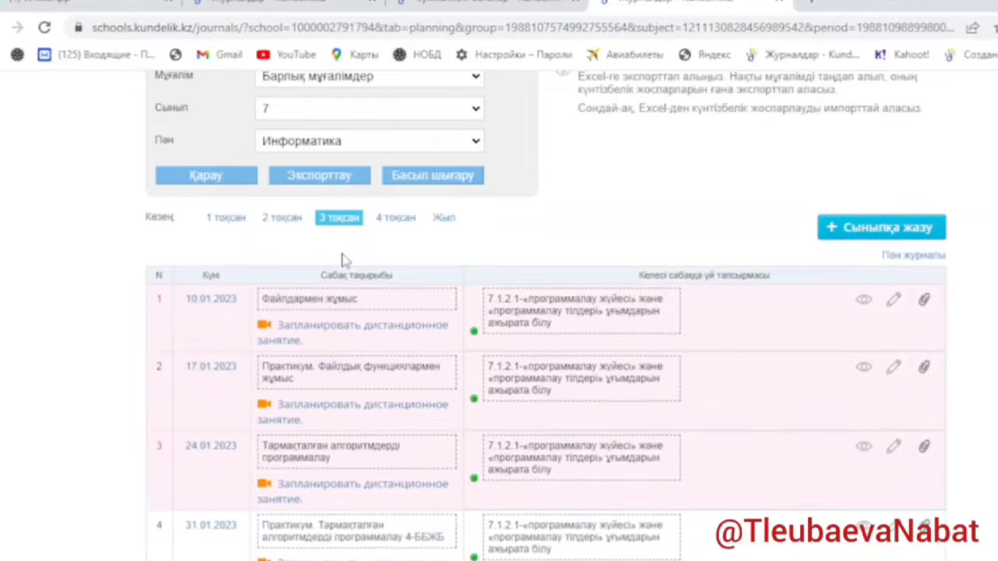
pyautogui.scroll(-5, 341, 260)
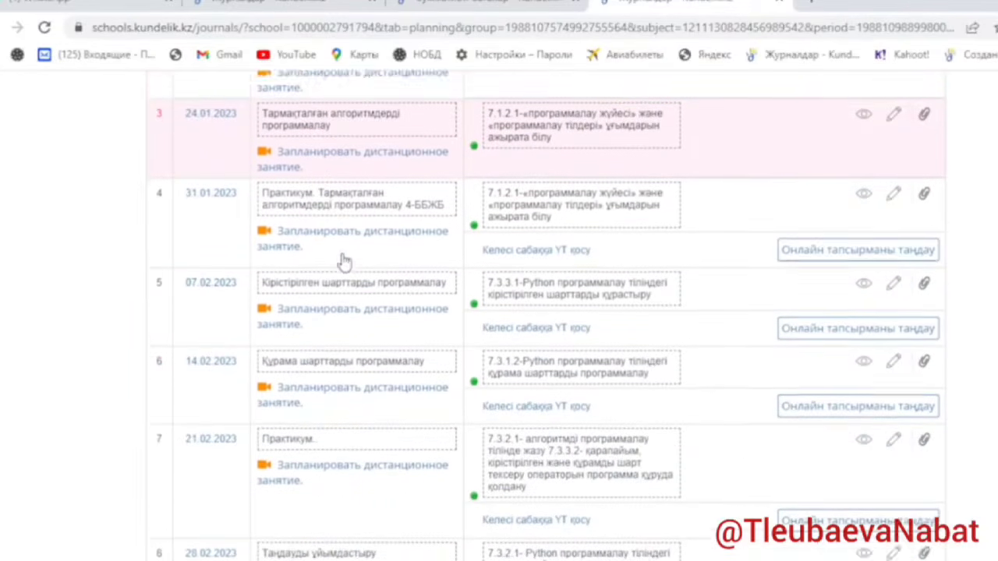
pyautogui.scroll(-4, 341, 260)
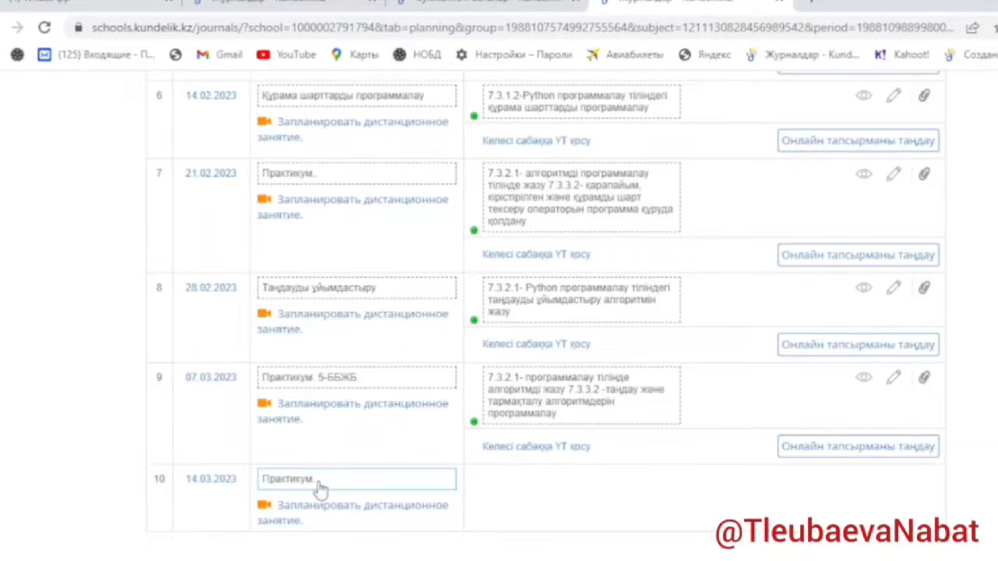
# - Start copying the plan to КТЖ, setting the school year to 2022/2023 and the subject to Информатика
pyautogui.scroll(15, 319, 488)
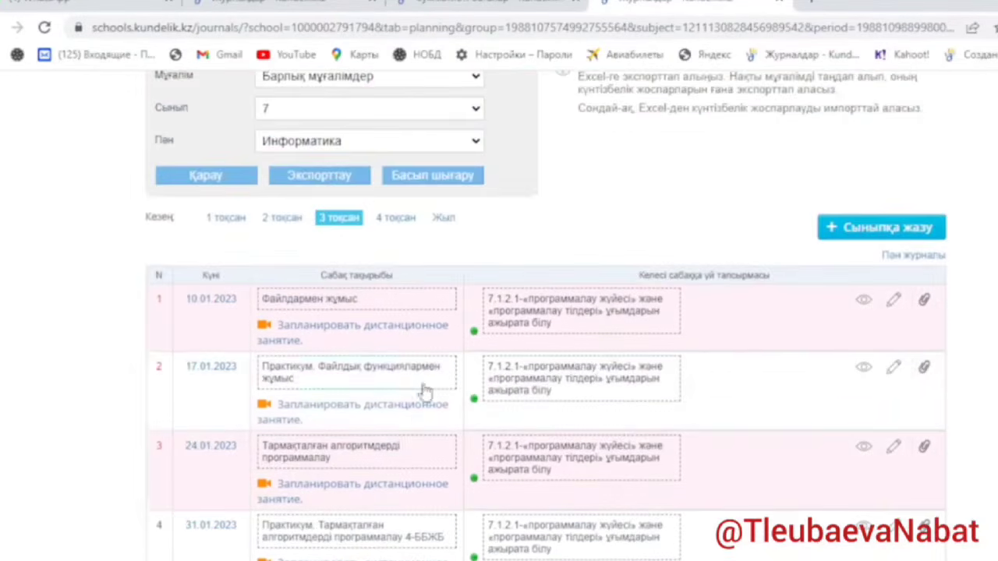
pyautogui.scroll(1, 425, 392)
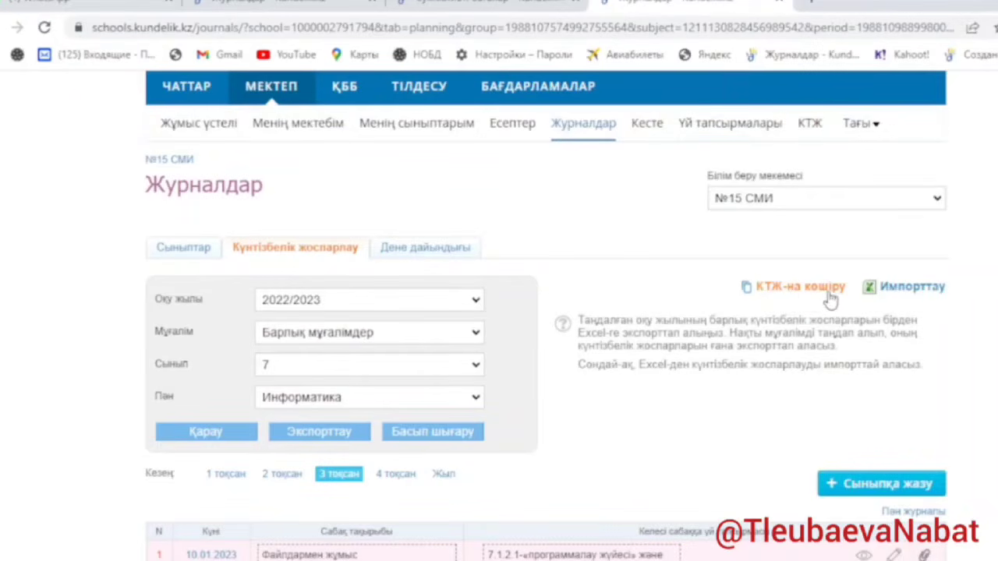
pyautogui.click(794, 287)
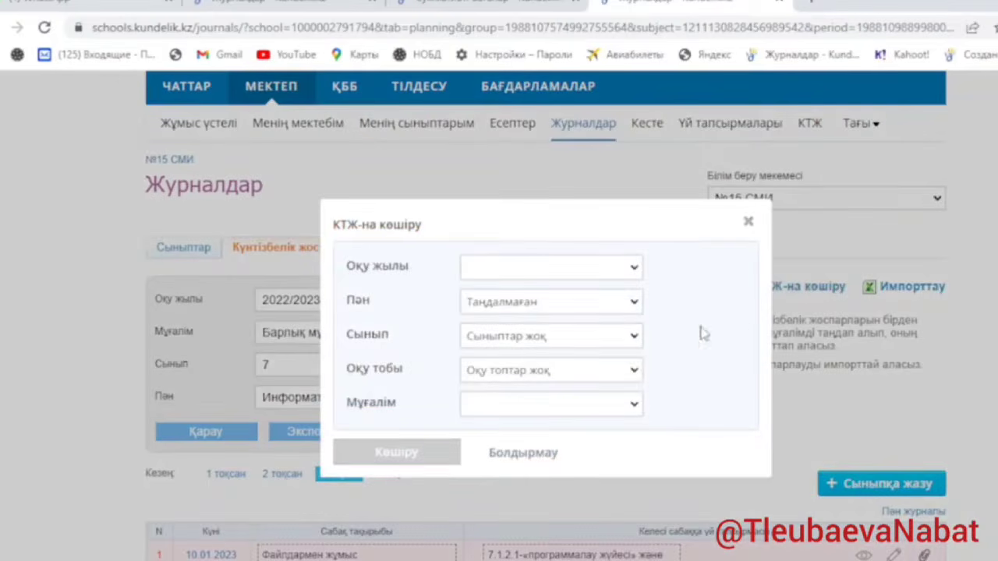
pyautogui.click(499, 268)
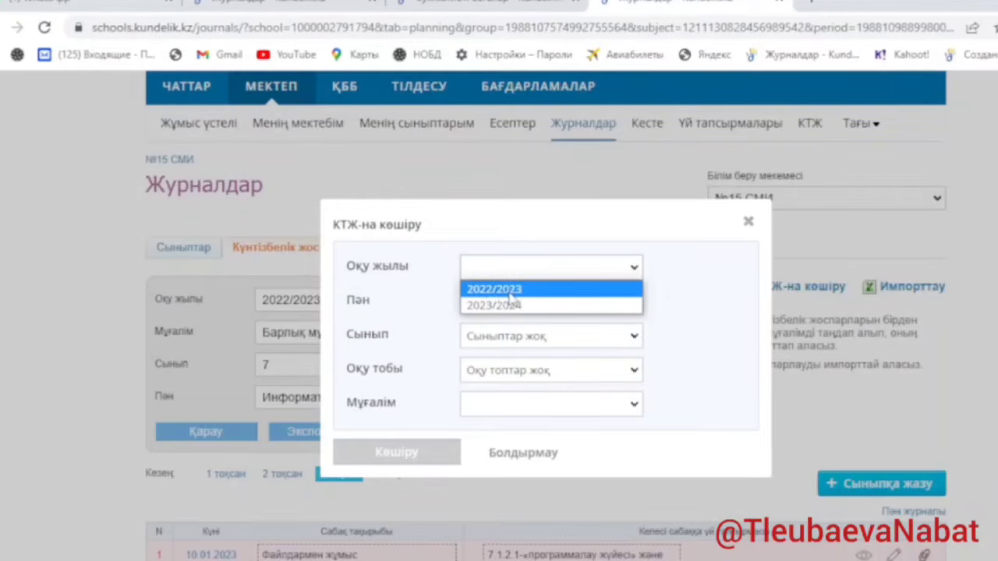
pyautogui.click(509, 293)
pyautogui.click(511, 309)
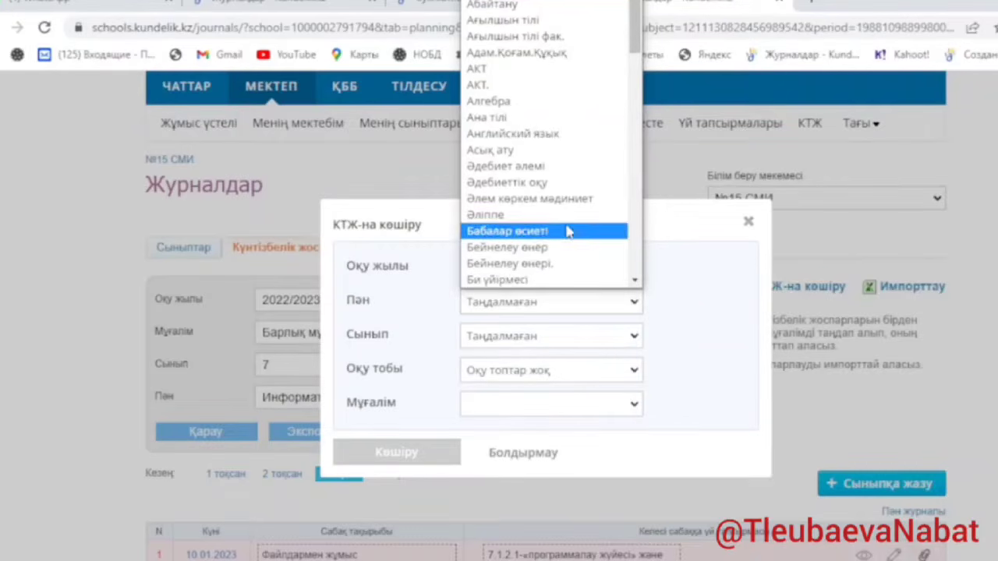
pyautogui.scroll(-5, 568, 231)
pyautogui.scroll(-3, 565, 230)
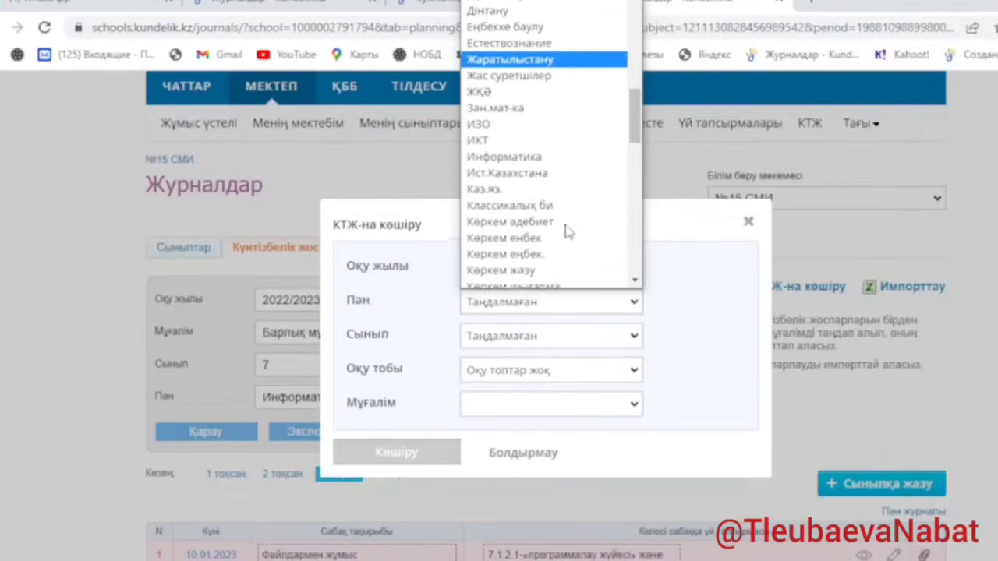
pyautogui.click(527, 160)
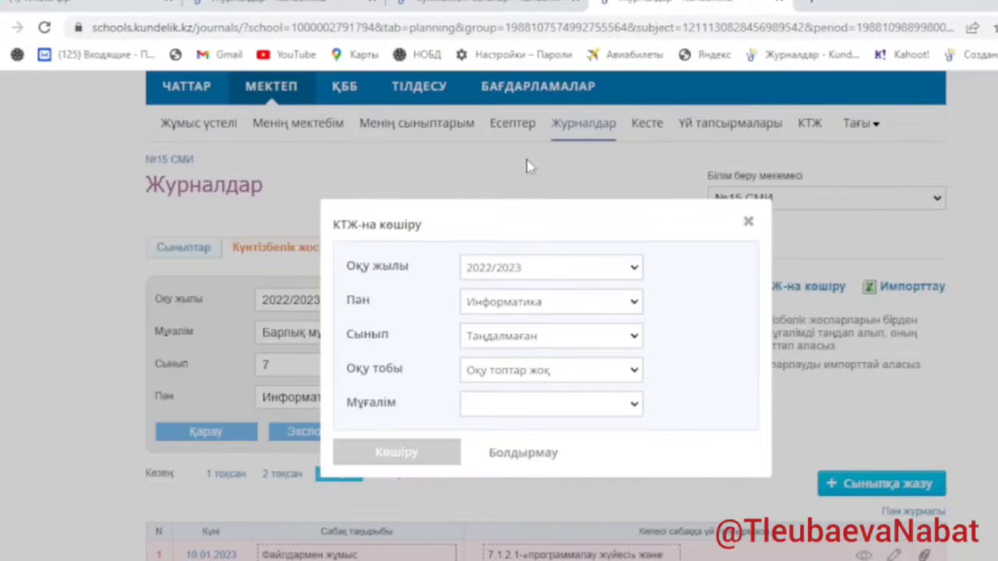
# - Set the КТЖ copy's class to 7 and select the subject teacher's name
pyautogui.click(507, 345)
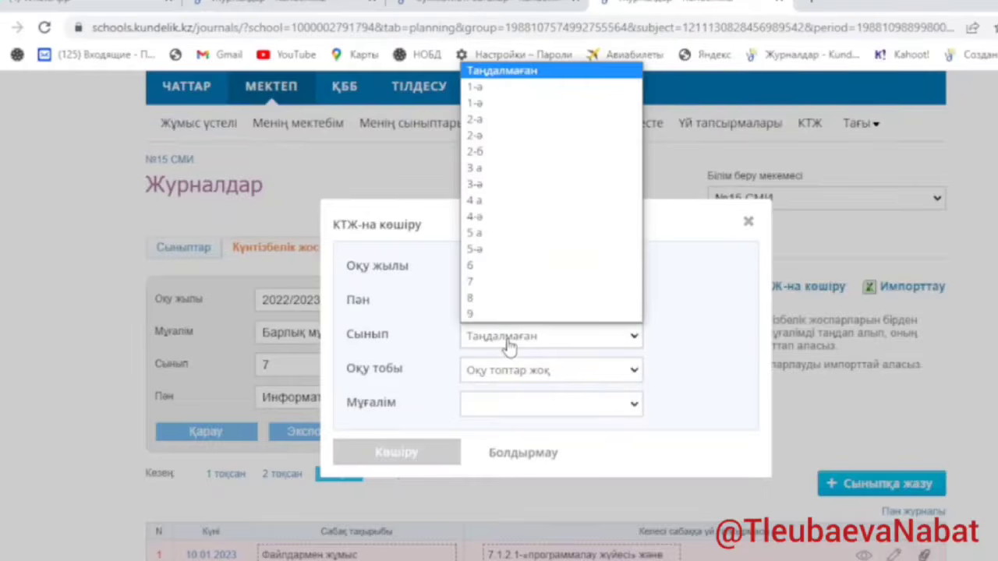
pyautogui.click(481, 287)
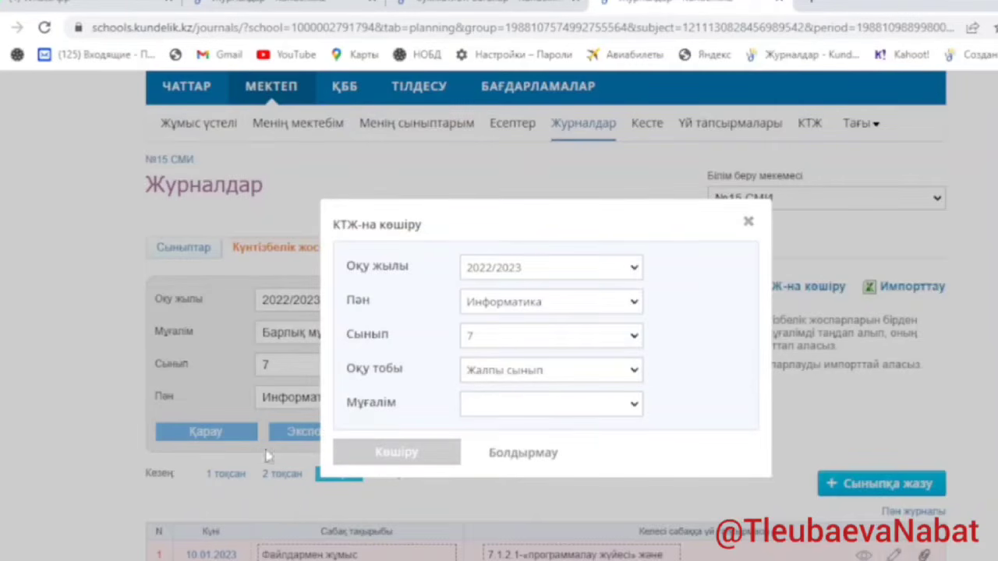
pyautogui.click(519, 409)
pyautogui.scroll(-3, 522, 344)
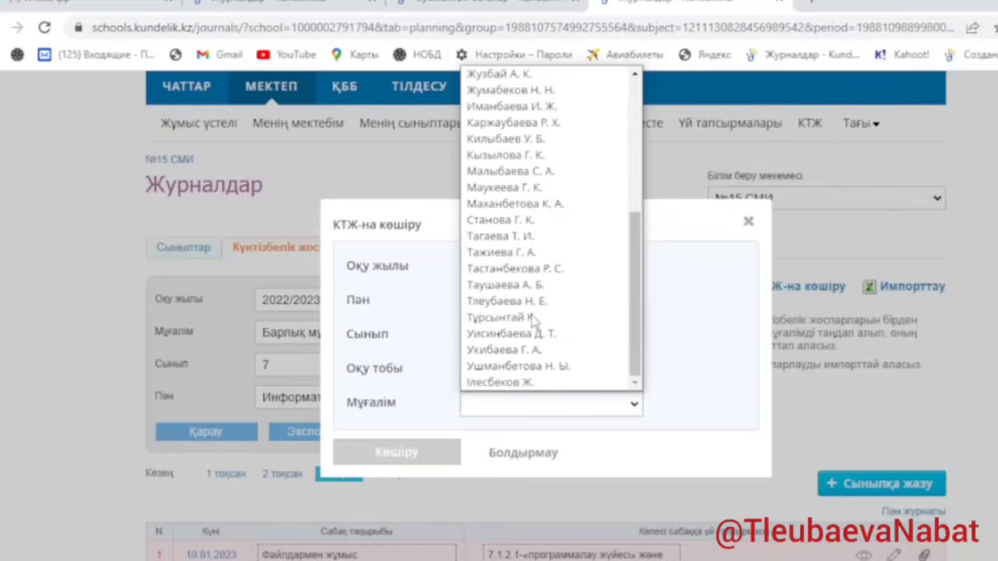
pyautogui.click(515, 302)
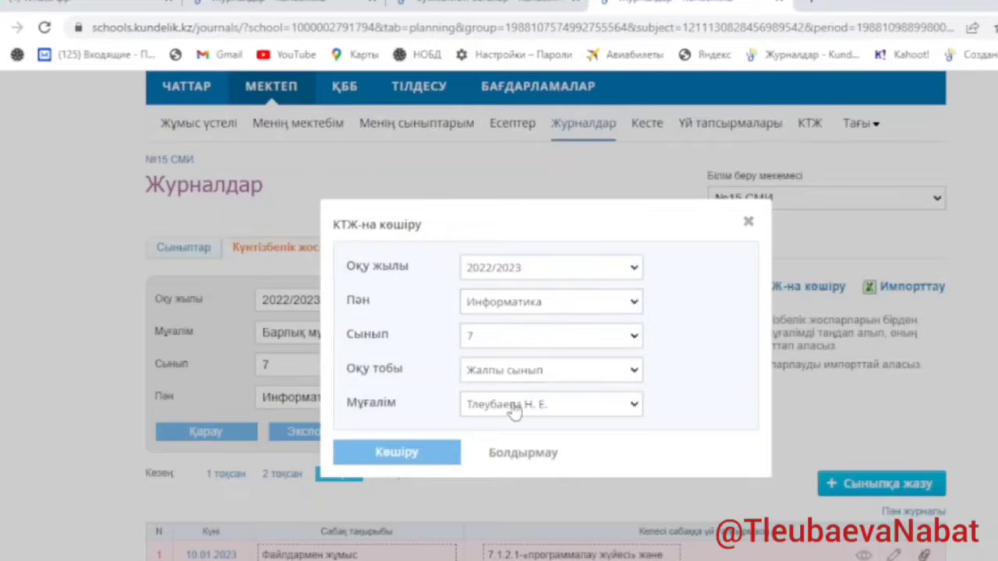
# - Copy the plan to КТЖ and open the resulting class 7 Информатика calendar-thematic plan
pyautogui.click(402, 458)
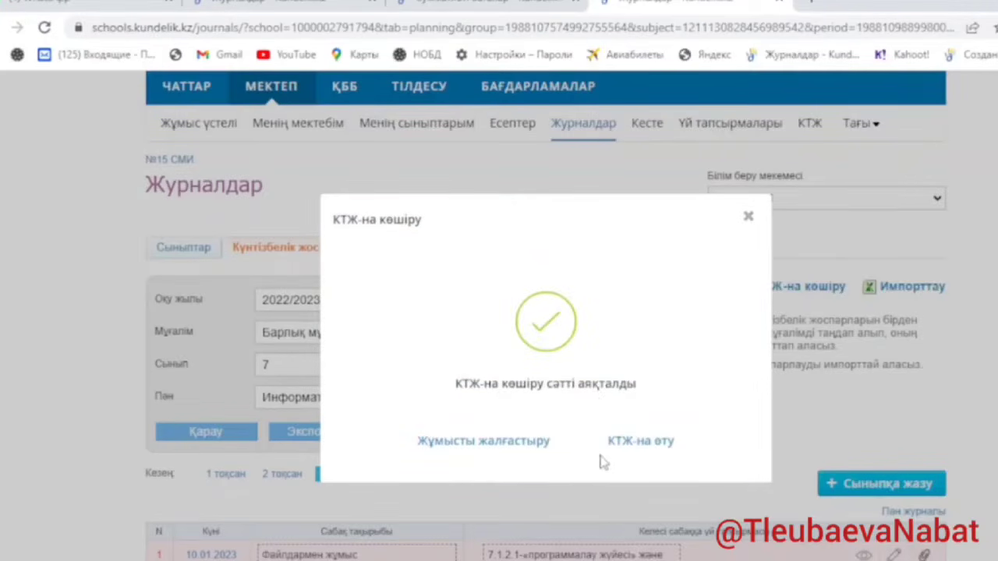
pyautogui.click(655, 447)
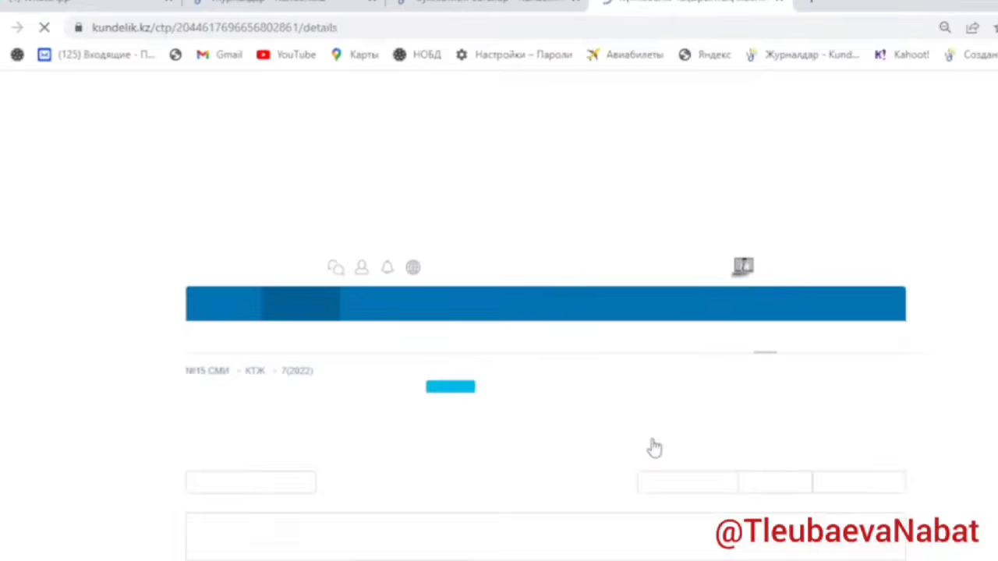
pyautogui.scroll(-3, 655, 447)
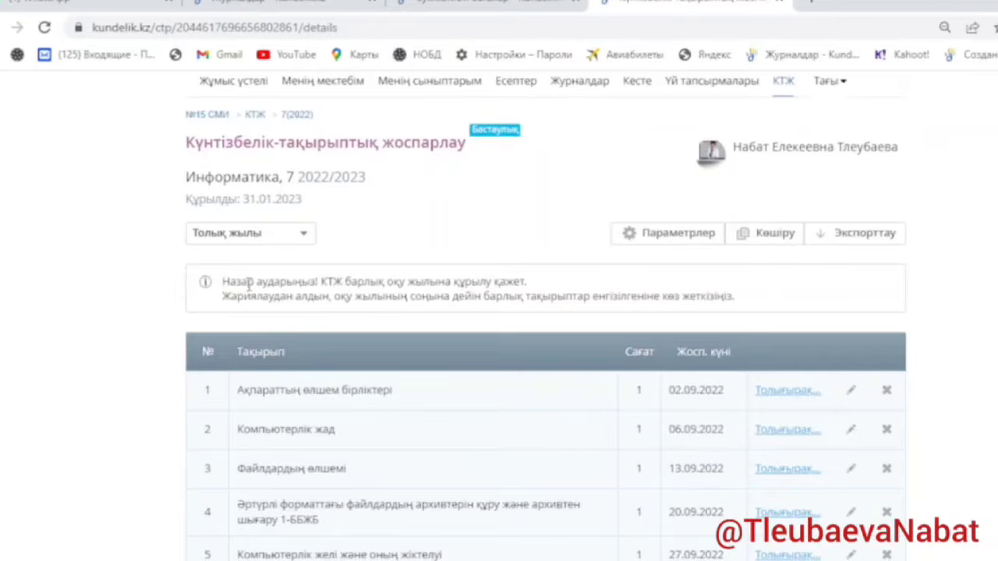
# - Look over the class 7 Информатика plan's topics down to the last lesson and publish the КТЖ
pyautogui.scroll(-8, 351, 419)
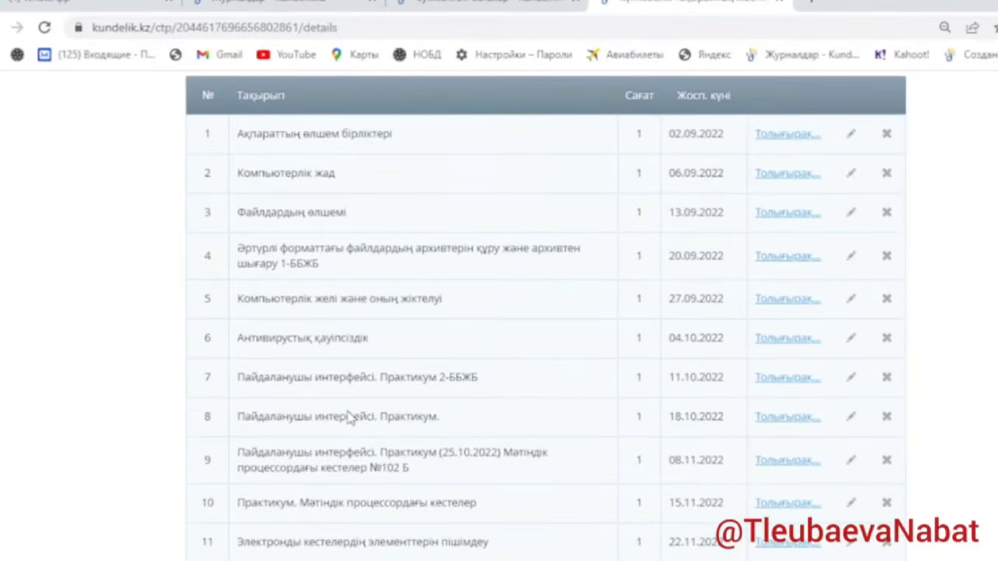
pyautogui.scroll(-5, 434, 415)
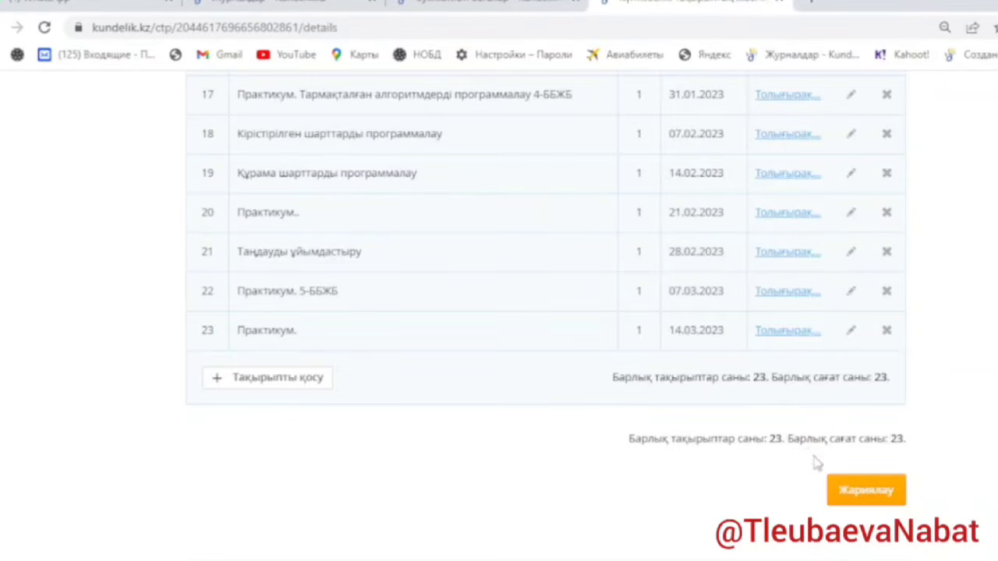
pyautogui.click(862, 497)
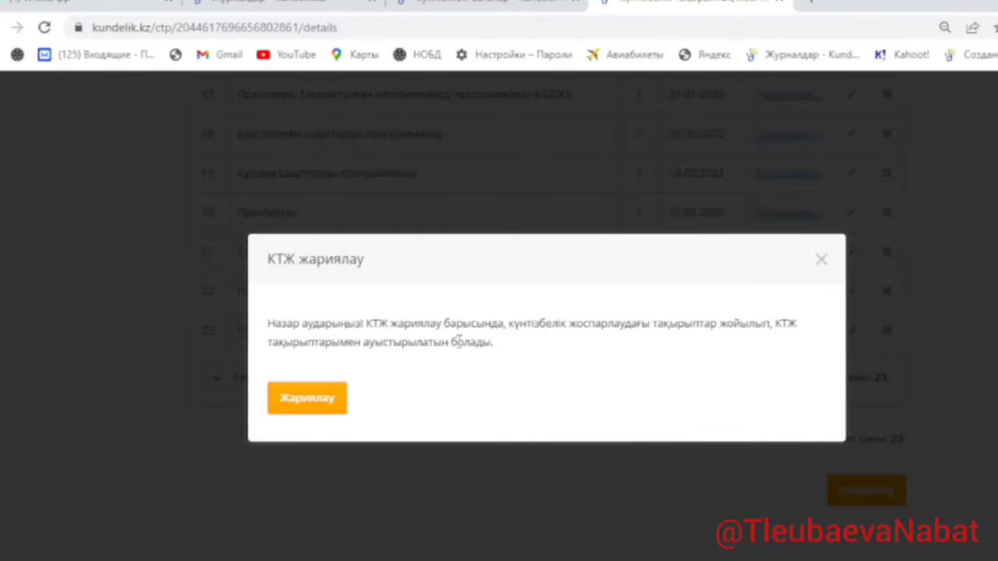
pyautogui.click(308, 400)
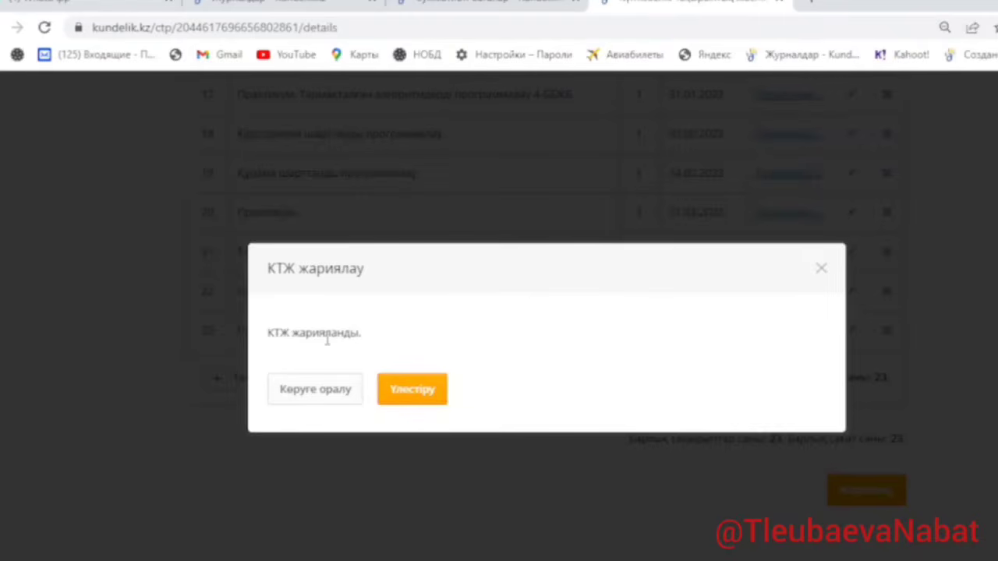
# - Start distributing the published КТЖ topics over the lesson timetable, using the full-year period (Толық жылы)
pyautogui.click(411, 394)
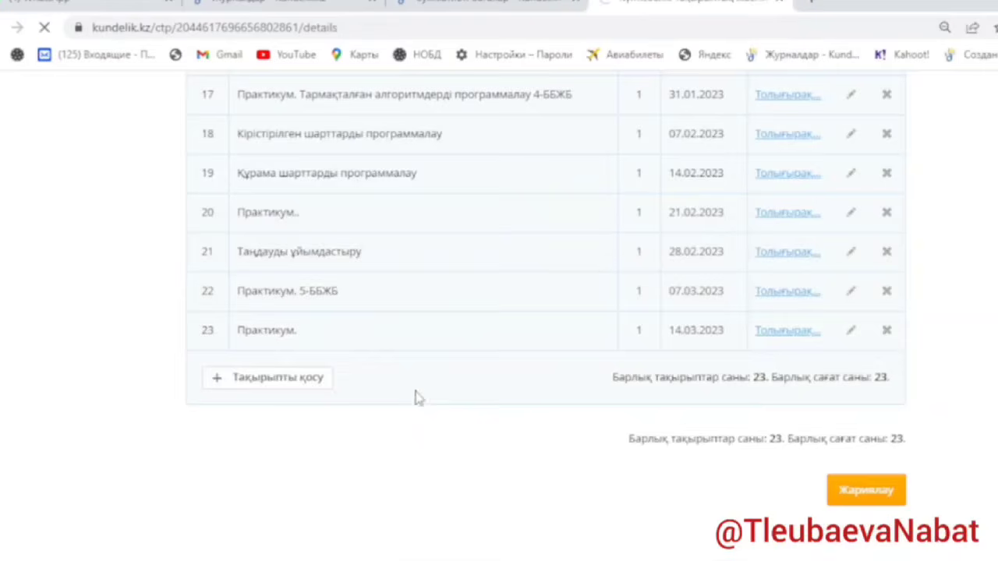
pyautogui.scroll(-2, 619, 445)
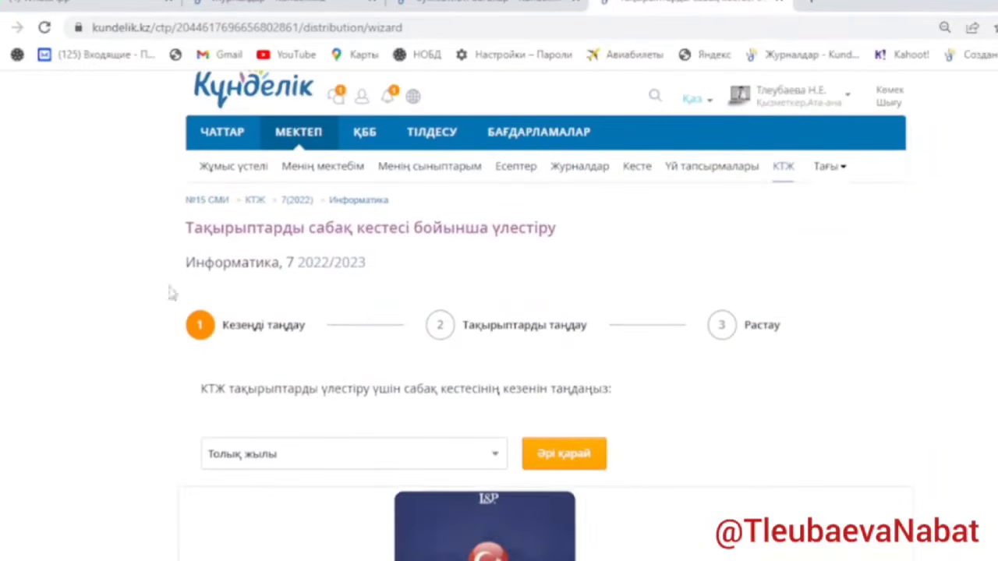
pyautogui.scroll(-1, 322, 268)
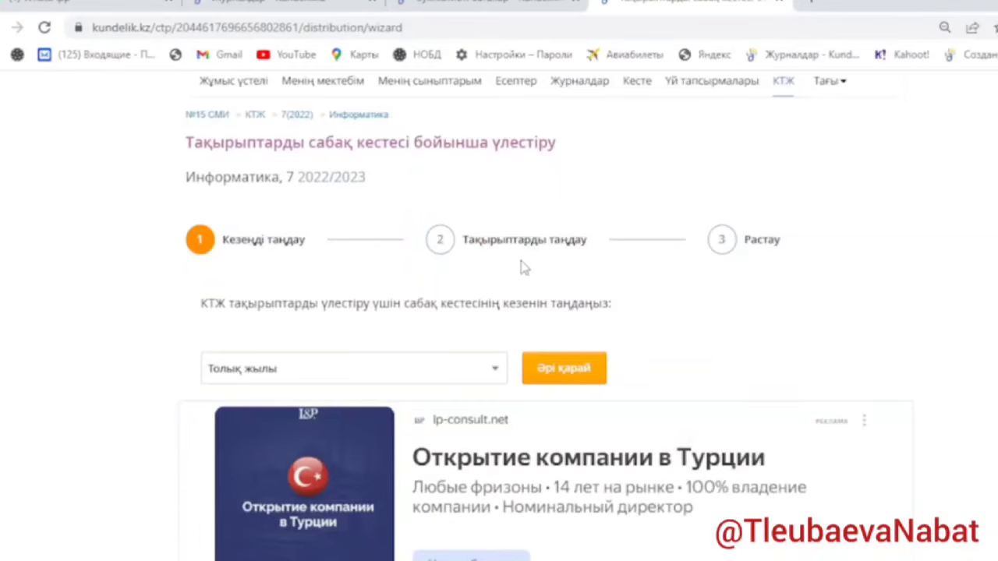
pyautogui.scroll(-1, 390, 269)
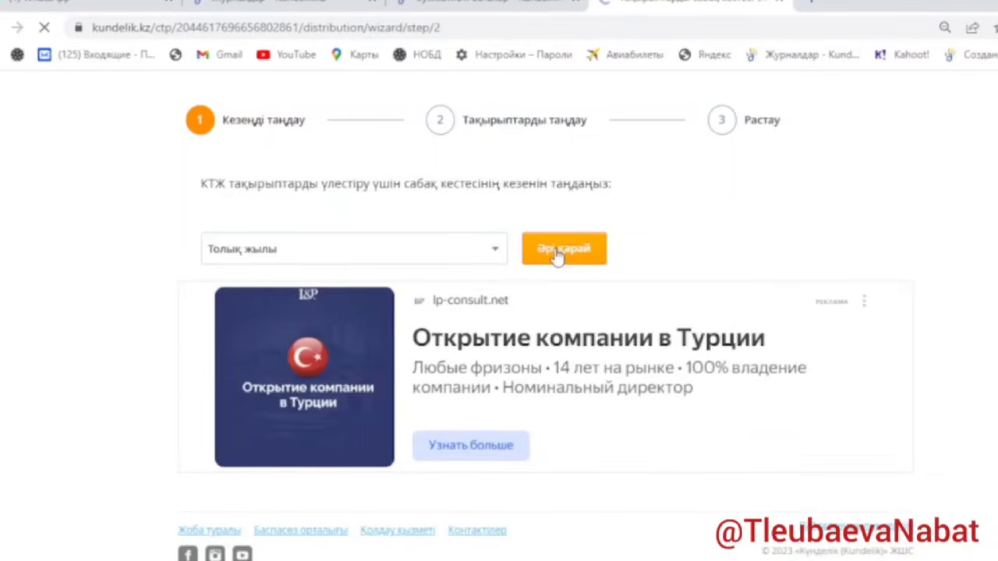
# - Select all the lesson topics for distribution, without including homework (ҮТ), and proceed to the confirmation stage
pyautogui.scroll(-4, 557, 258)
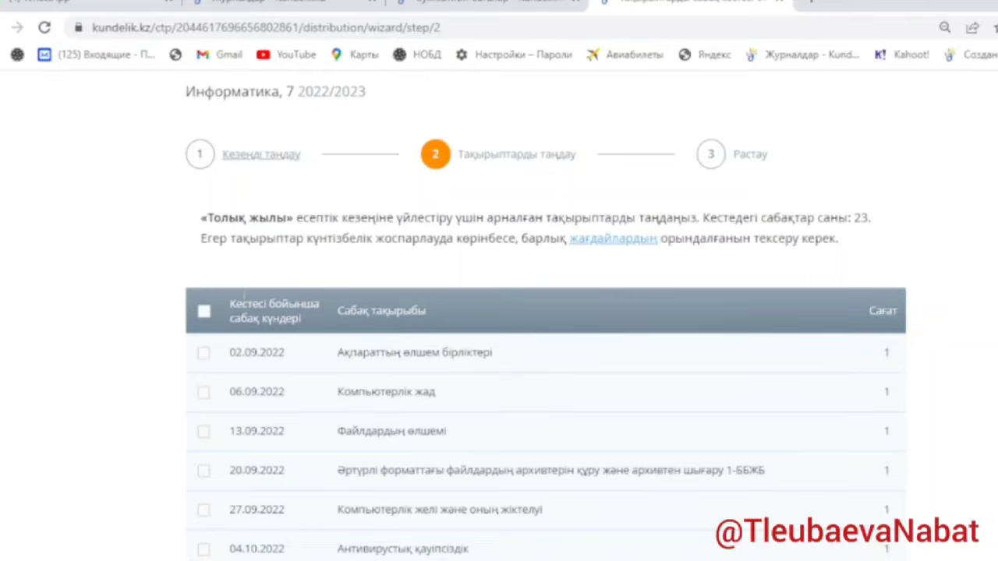
pyautogui.click(203, 314)
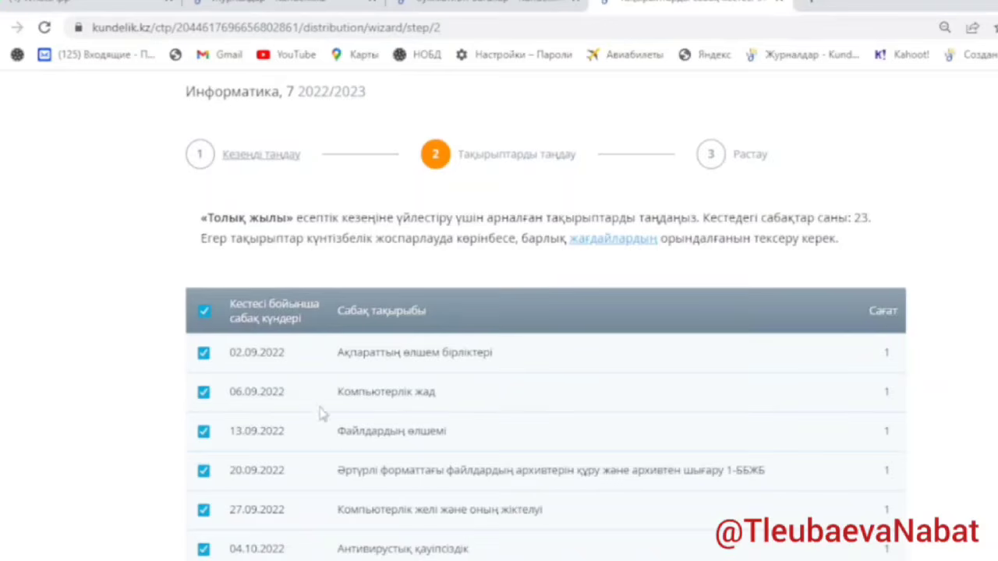
pyautogui.scroll(-10, 324, 425)
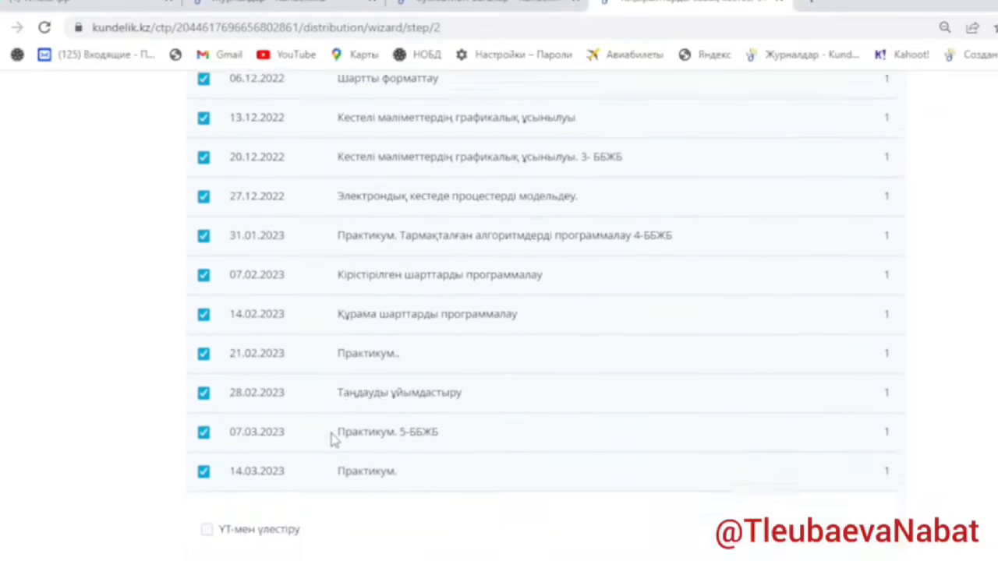
pyautogui.scroll(-2, 331, 439)
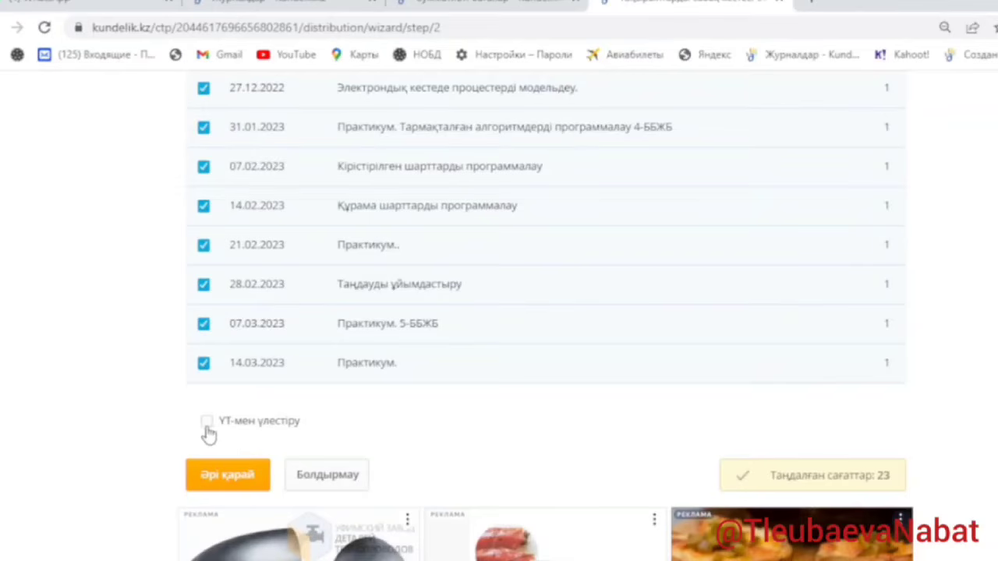
pyautogui.click(226, 478)
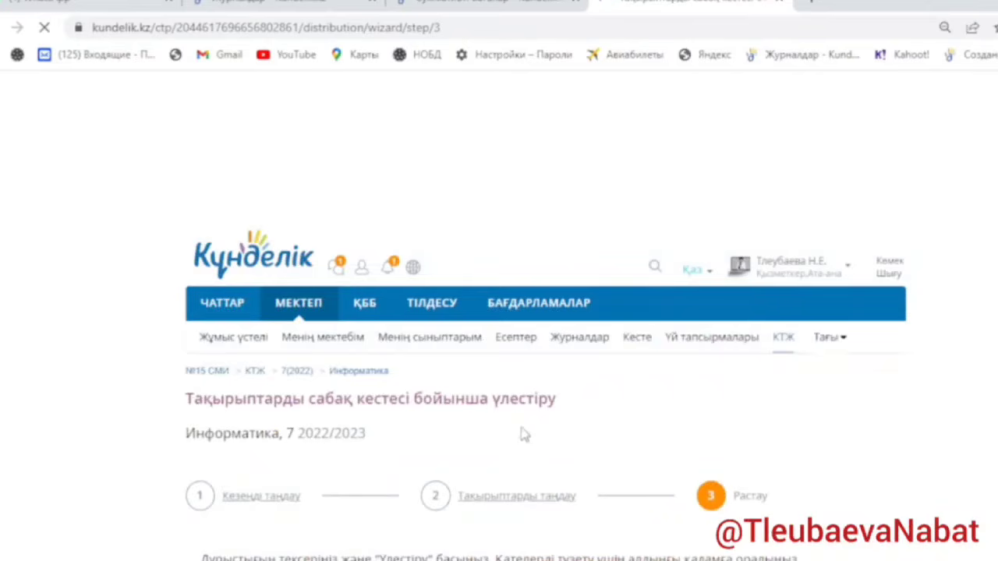
# - Review the topics against their timetable dates, confirm the distribution, and check the dates in the resulting КТЖ
pyautogui.scroll(-2, 530, 429)
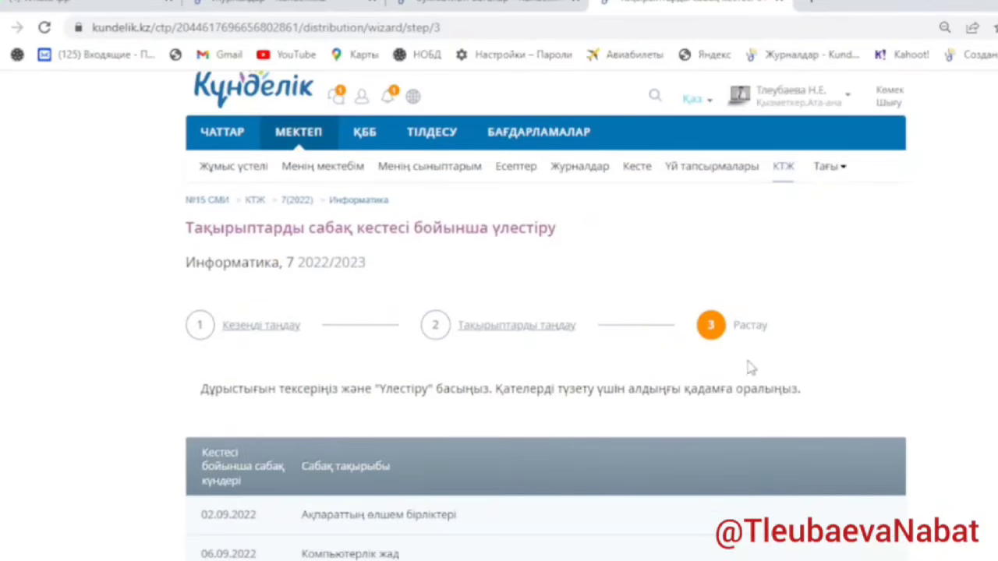
pyautogui.scroll(-2, 748, 366)
pyautogui.scroll(-10, 419, 383)
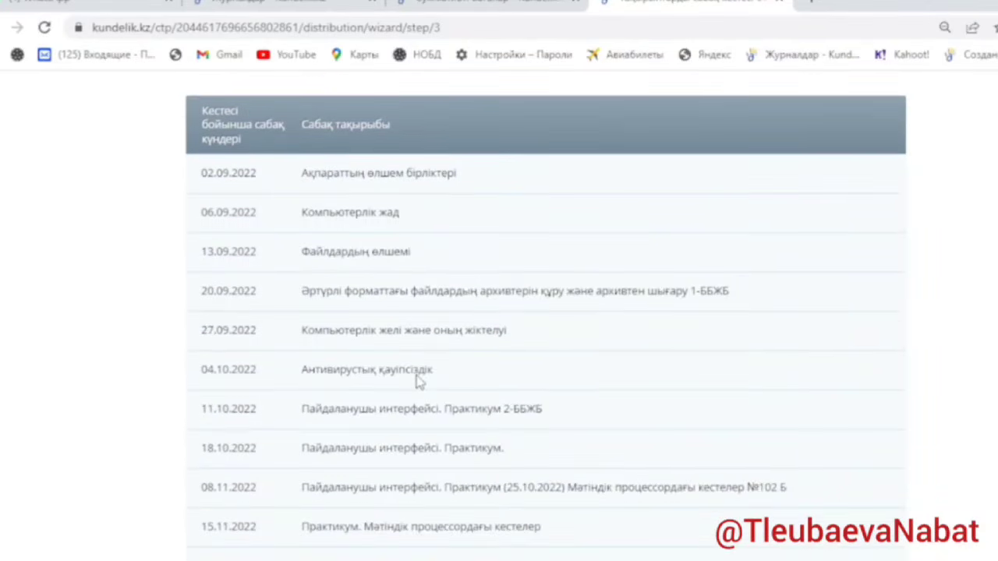
pyautogui.scroll(-1, 418, 382)
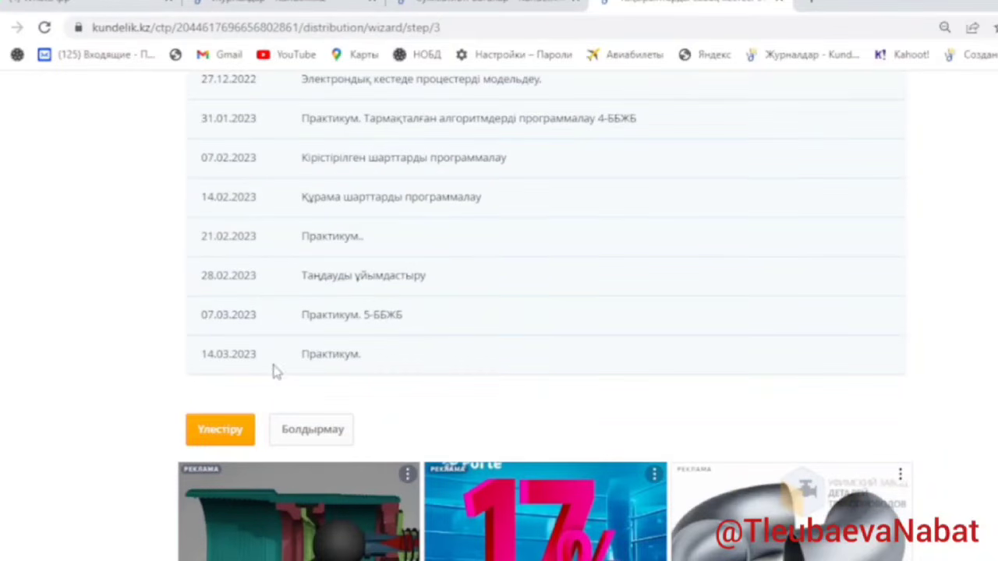
pyautogui.click(222, 433)
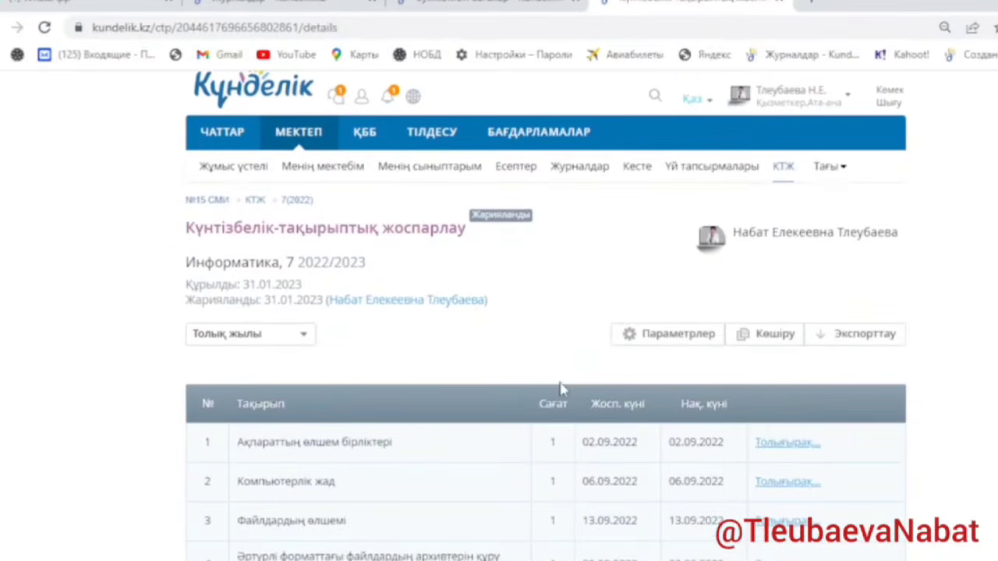
pyautogui.scroll(-15, 559, 389)
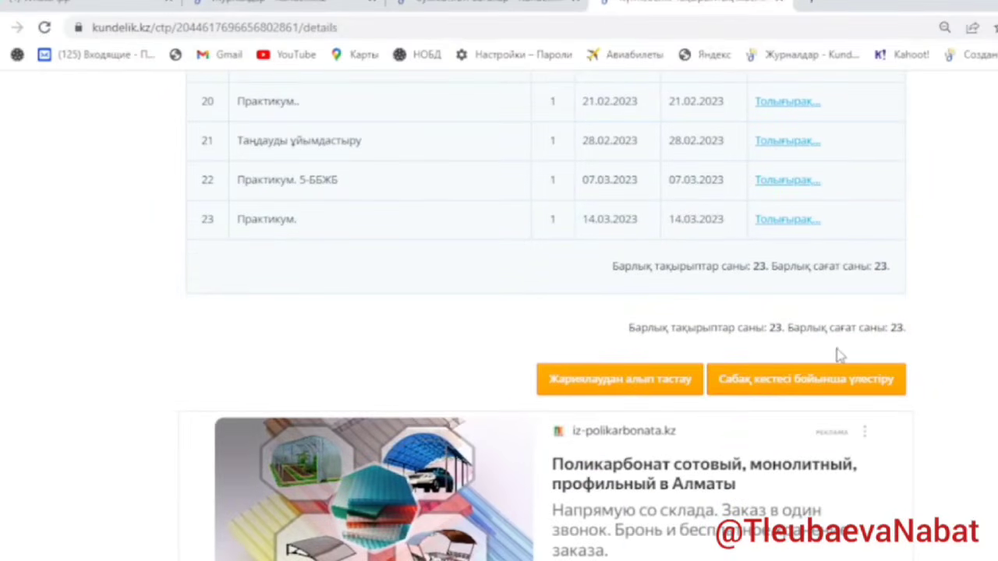
pyautogui.scroll(5, 689, 305)
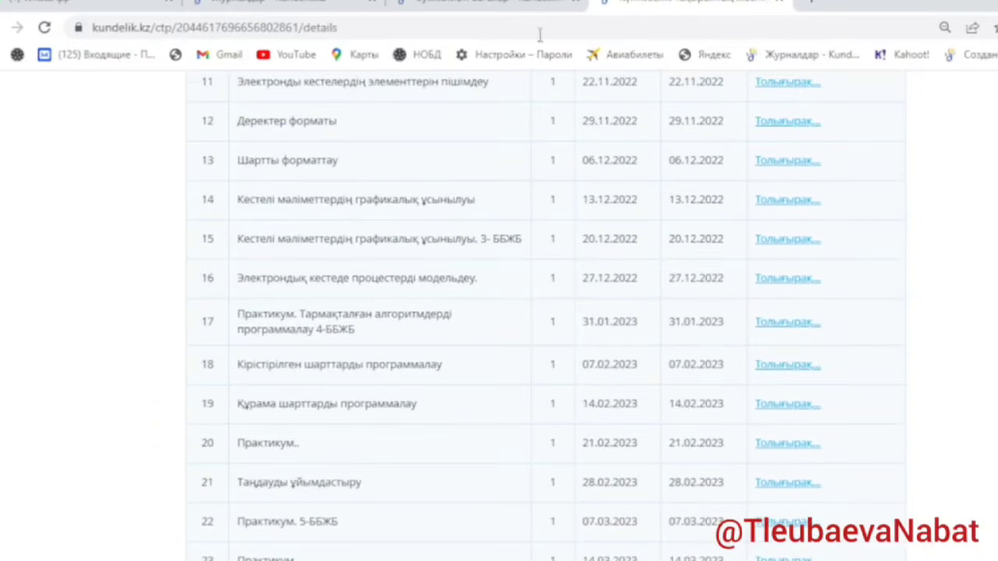
# - Return to the journals and open the calendar plan from the class 7 Информатика journal
pyautogui.click(282, 5)
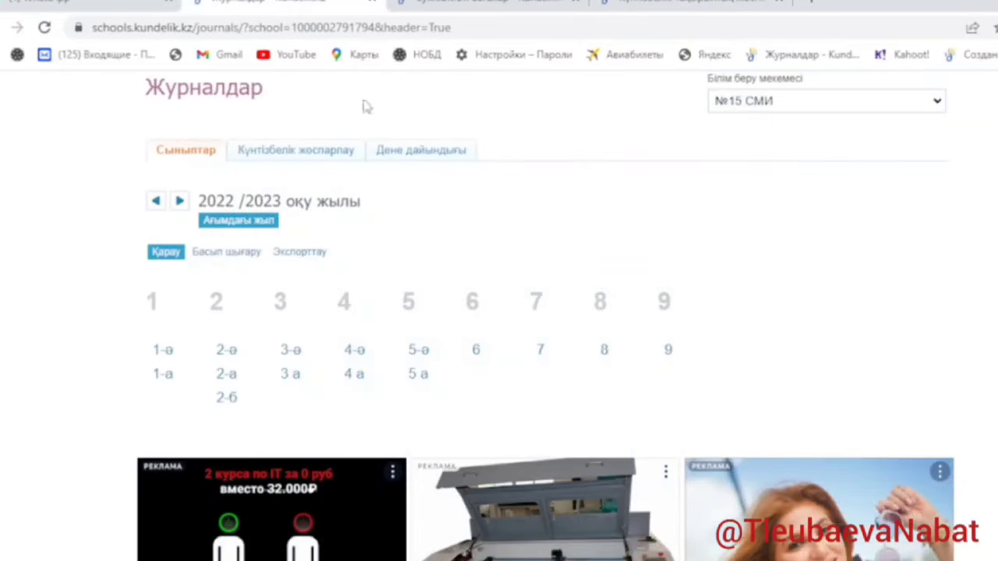
pyautogui.click(668, 353)
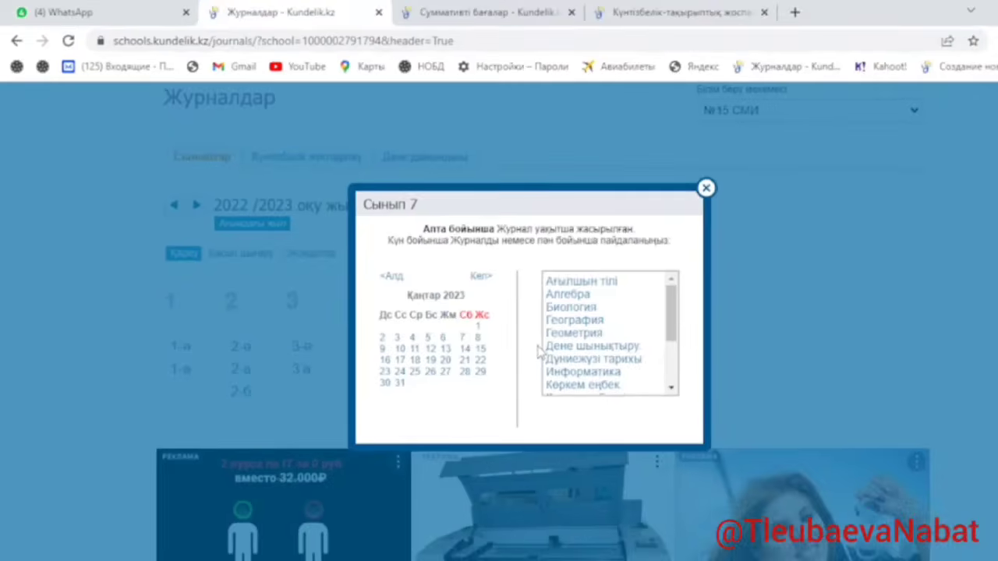
pyautogui.click(581, 373)
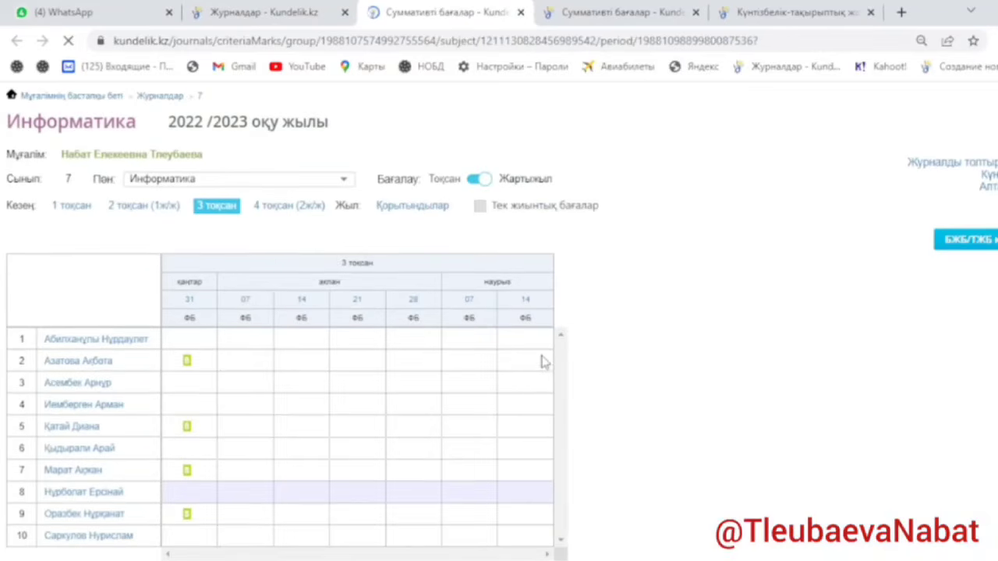
pyautogui.click(990, 174)
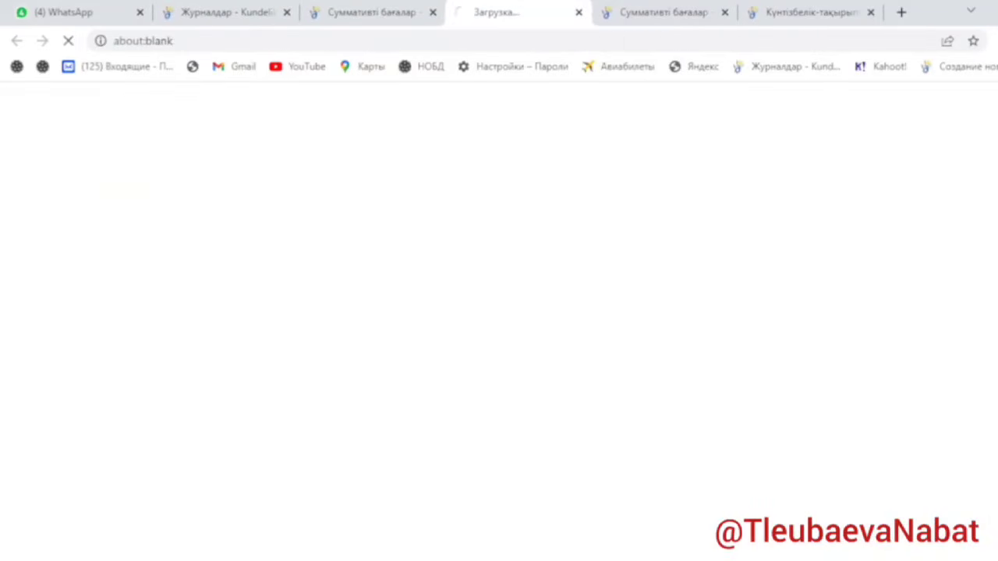
pyautogui.scroll(-3, 633, 260)
pyautogui.scroll(-1, 633, 260)
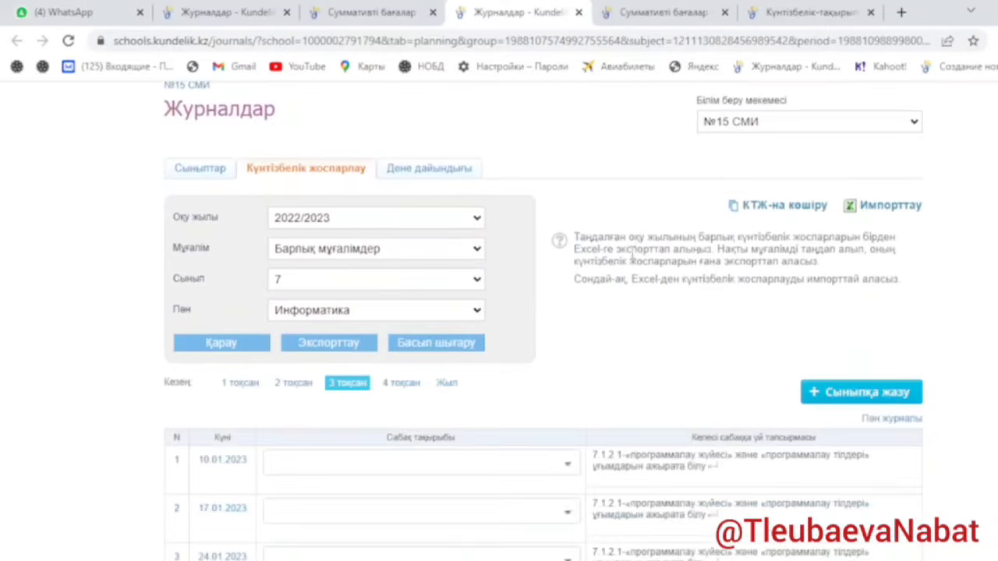
# - Check the lesson topics in the 1st-quarter (1 тоқсан) calendar plan down to the last lesson
pyautogui.click(240, 383)
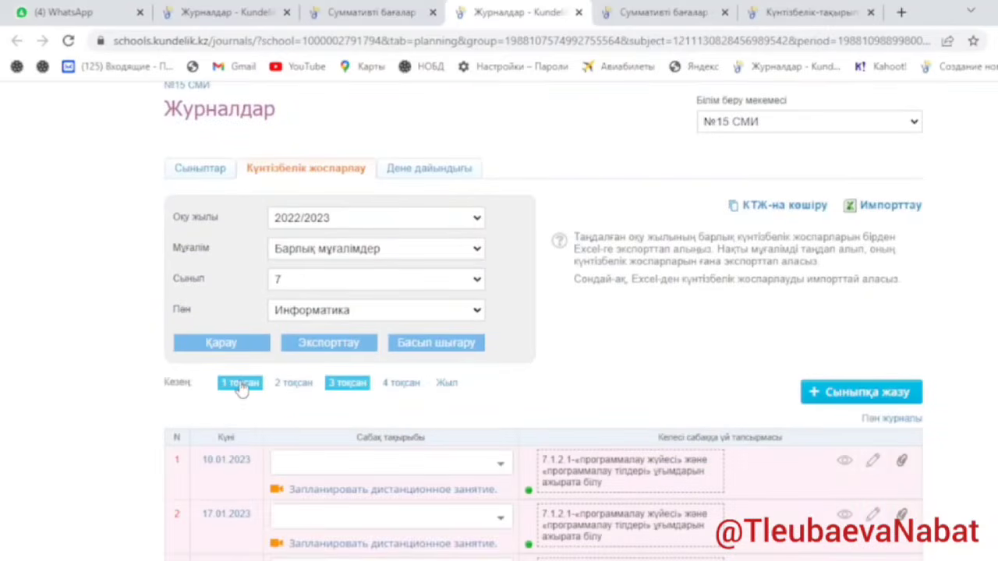
pyautogui.scroll(-3, 277, 377)
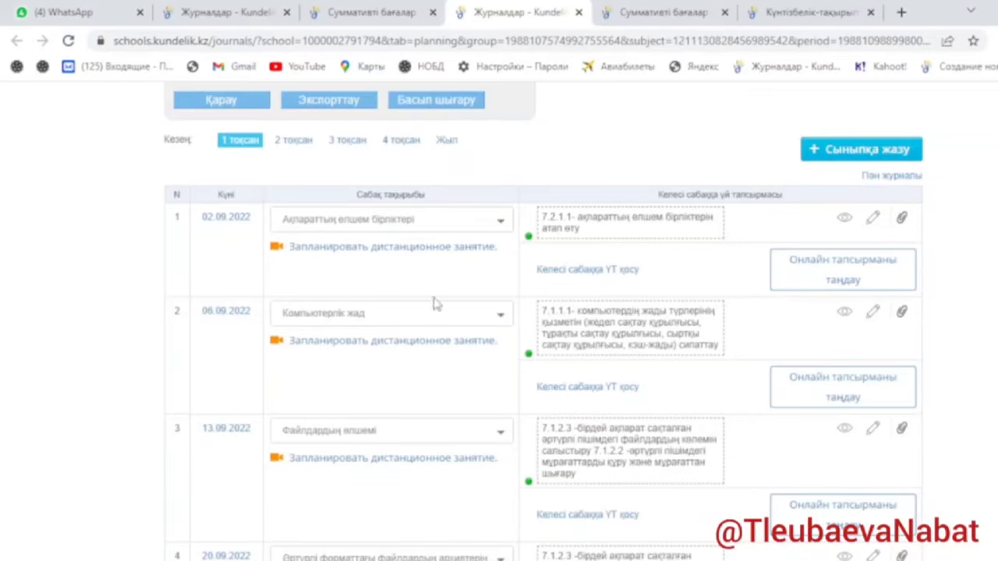
pyautogui.scroll(-4, 434, 339)
pyautogui.scroll(-6, 434, 339)
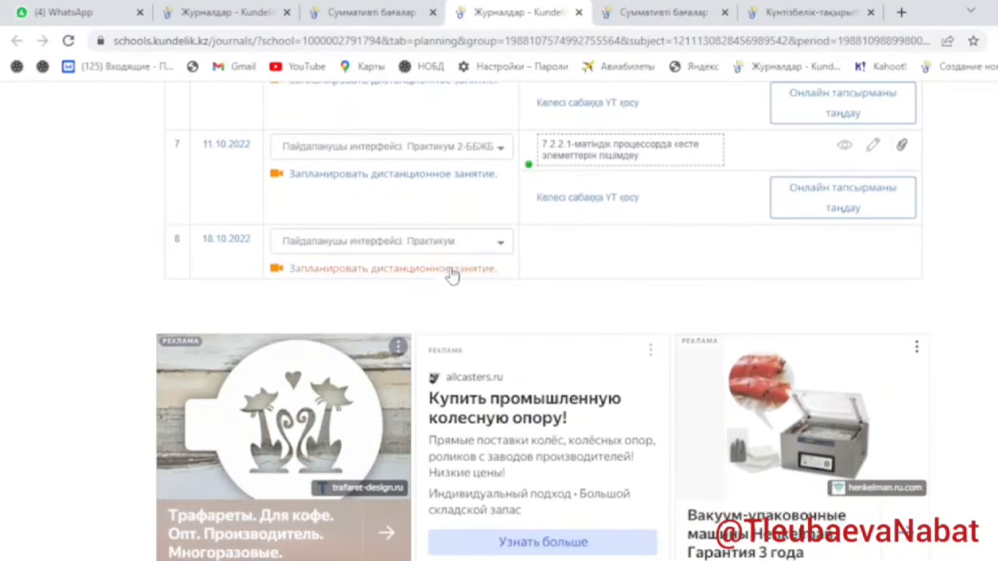
pyautogui.scroll(5, 452, 267)
pyautogui.scroll(5, 450, 266)
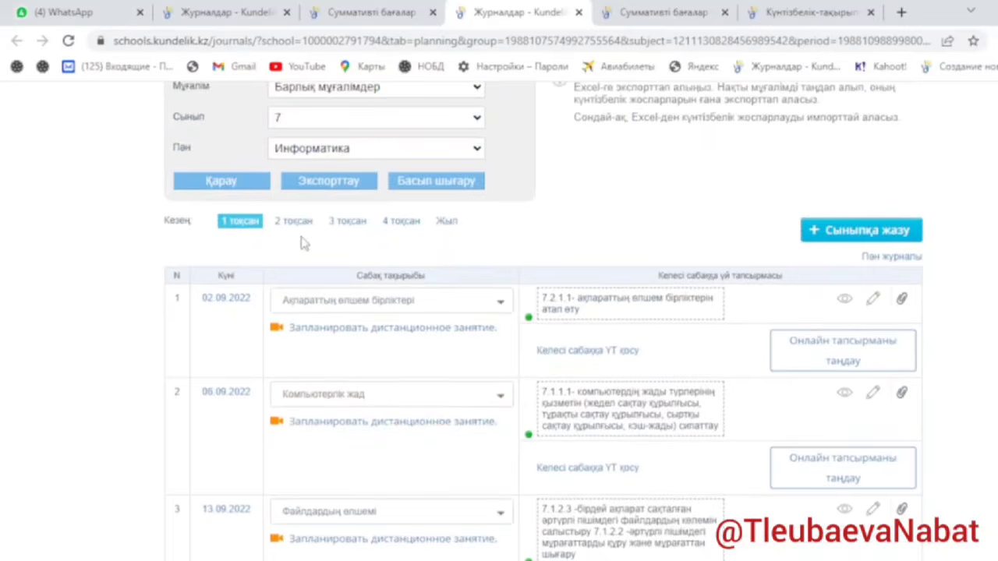
# - Check the lesson topics in the 2nd-quarter (2 тоқсан) calendar plan
pyautogui.click(294, 221)
pyautogui.scroll(-3, 425, 254)
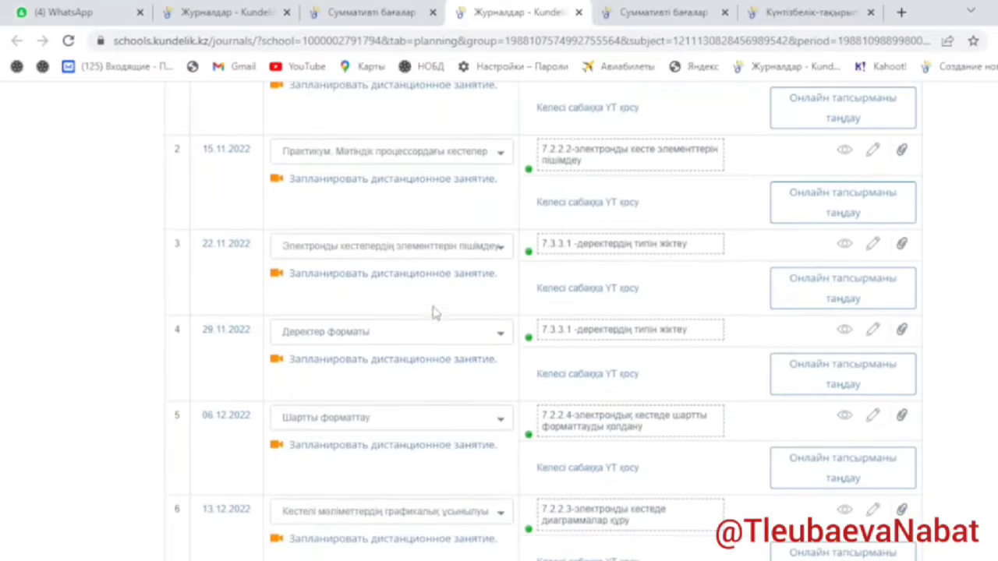
pyautogui.scroll(-2, 425, 253)
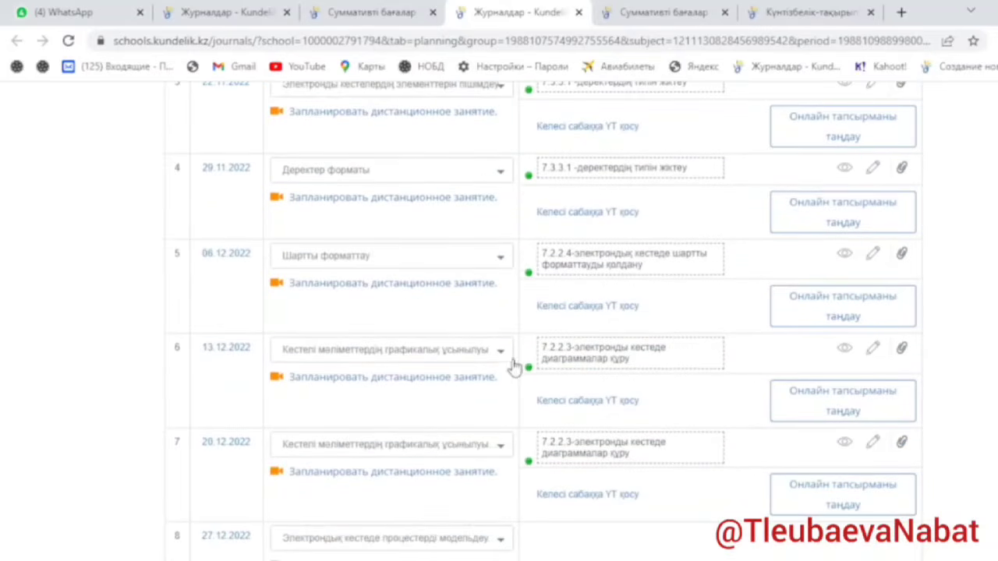
pyautogui.scroll(5, 382, 365)
pyautogui.scroll(2, 382, 365)
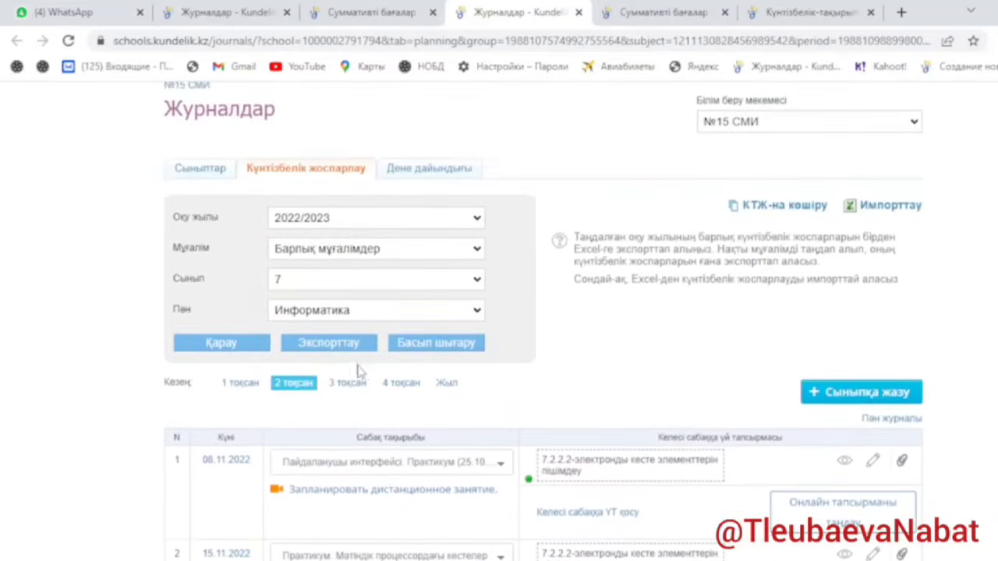
# - Check the lesson topics in the 3rd-quarter (3 тоқсан) calendar plan
pyautogui.click(349, 382)
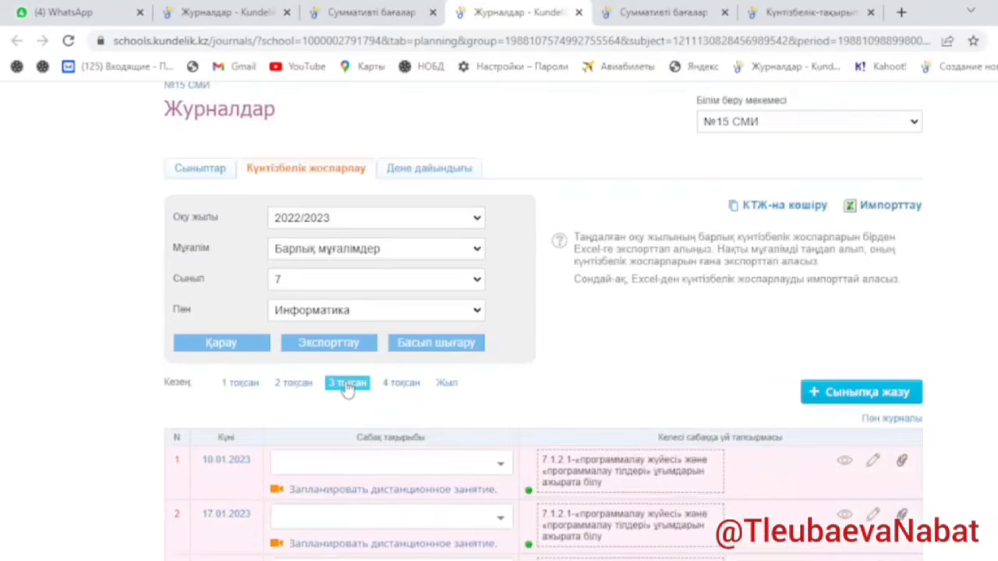
pyautogui.scroll(-4, 340, 366)
pyautogui.scroll(7, 405, 446)
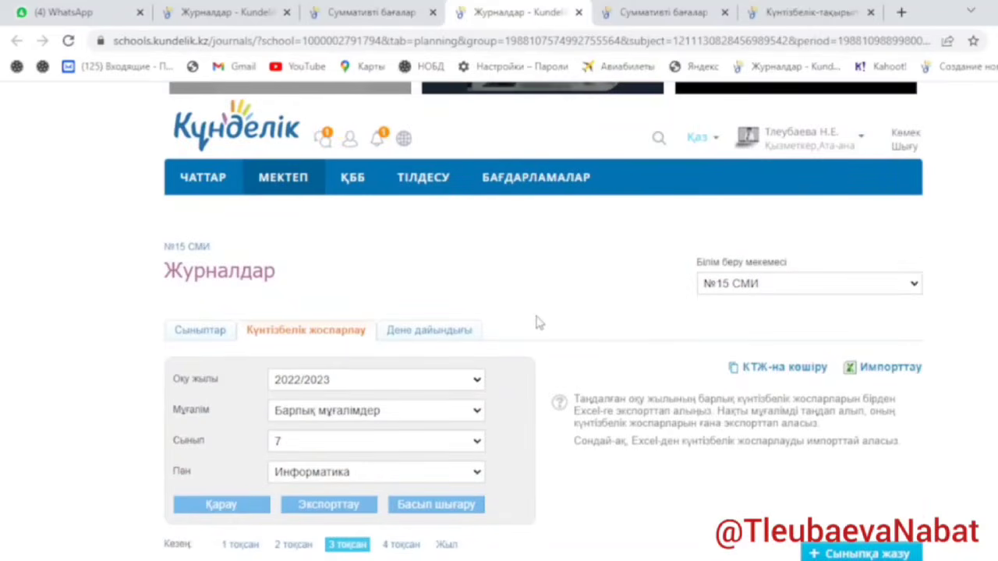
pyautogui.scroll(2, 538, 322)
# - Go back to the class 7 Информатика summative grades journal for the 3rd quarter
pyautogui.click(634, 14)
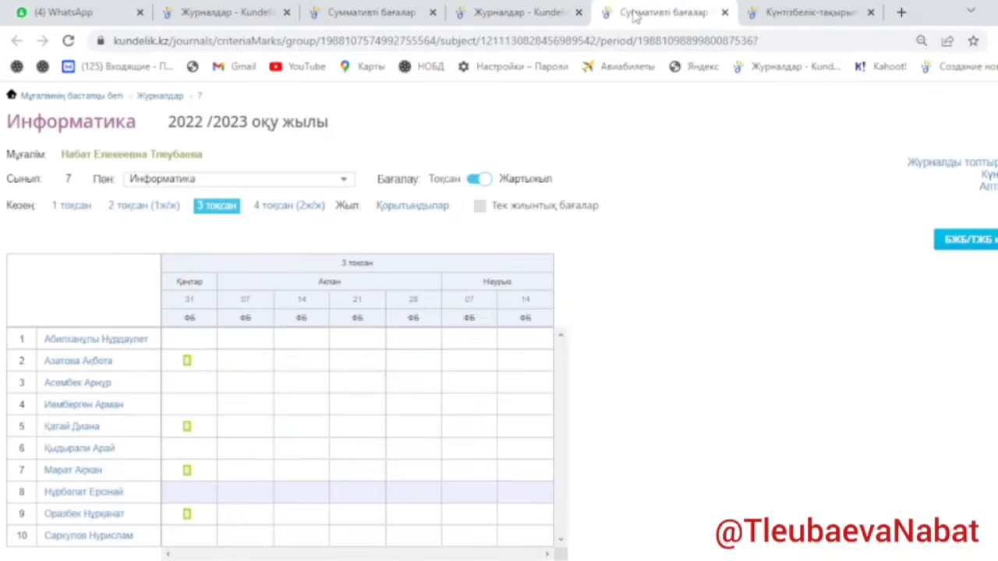
pyautogui.click(396, 16)
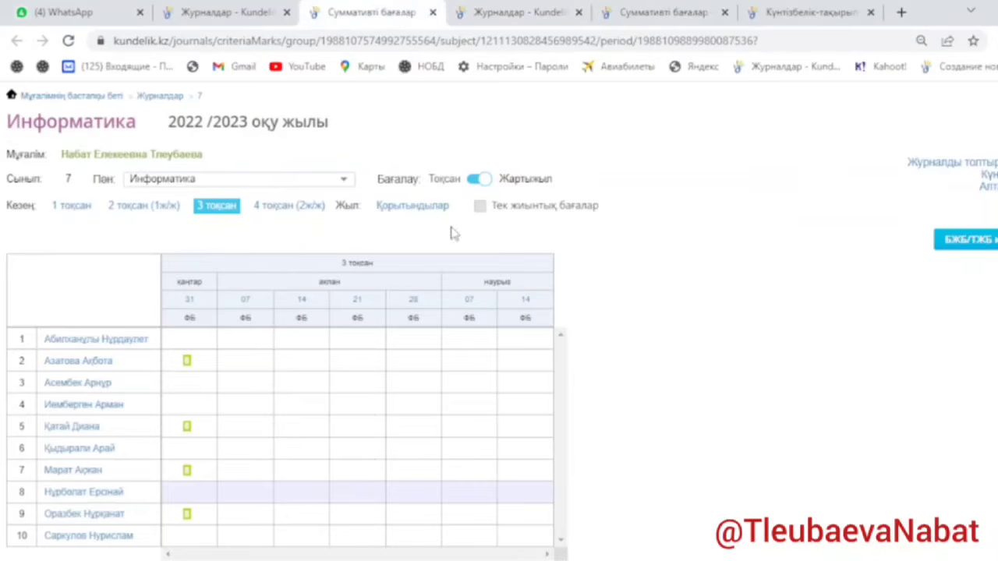
# - Open the 7 February lesson from the 3rd-quarter journal and check the topic on its lesson page
pyautogui.click(250, 310)
pyautogui.moveTo(289, 271)
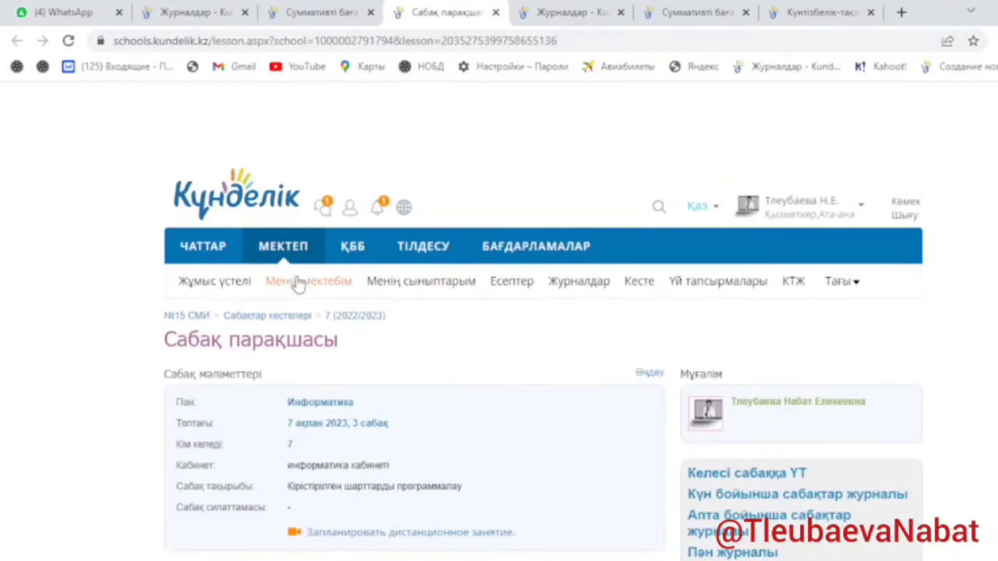
# - Open the school report Пән бойынша мұғалімге under Бағдарламаның орындалуы
pyautogui.click(522, 291)
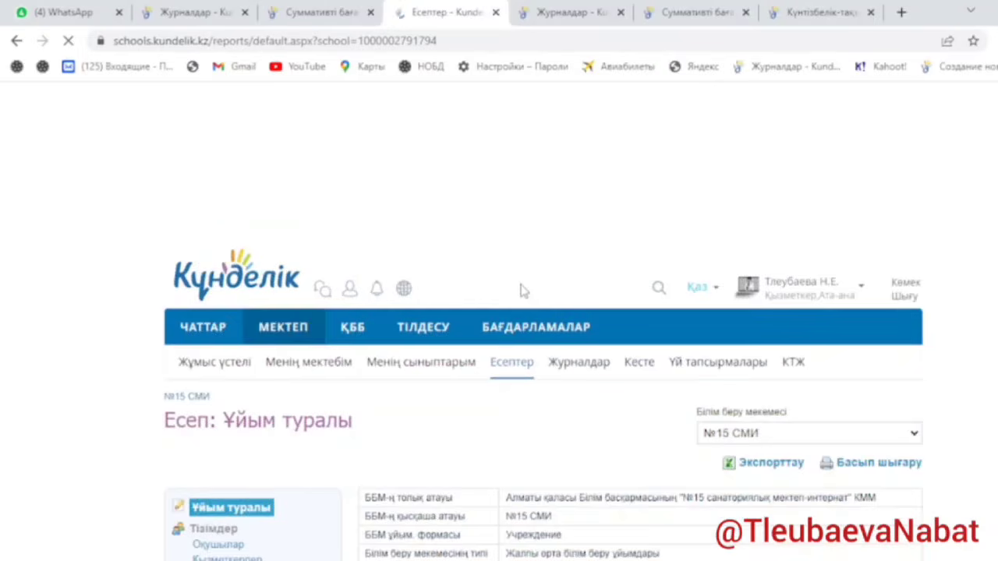
pyautogui.scroll(-6, 522, 287)
pyautogui.scroll(-3, 521, 286)
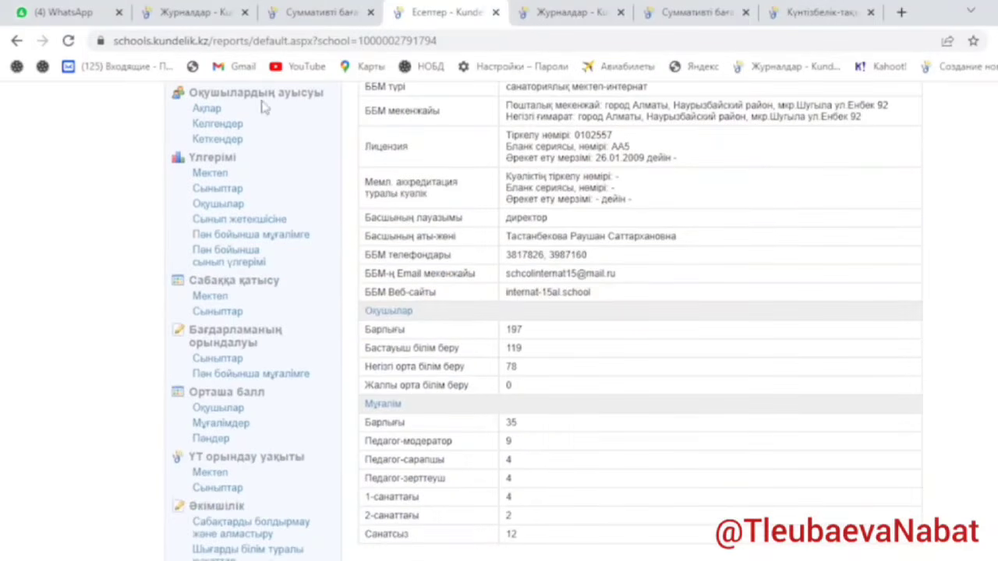
pyautogui.scroll(-2, 276, 286)
pyautogui.scroll(-2, 277, 287)
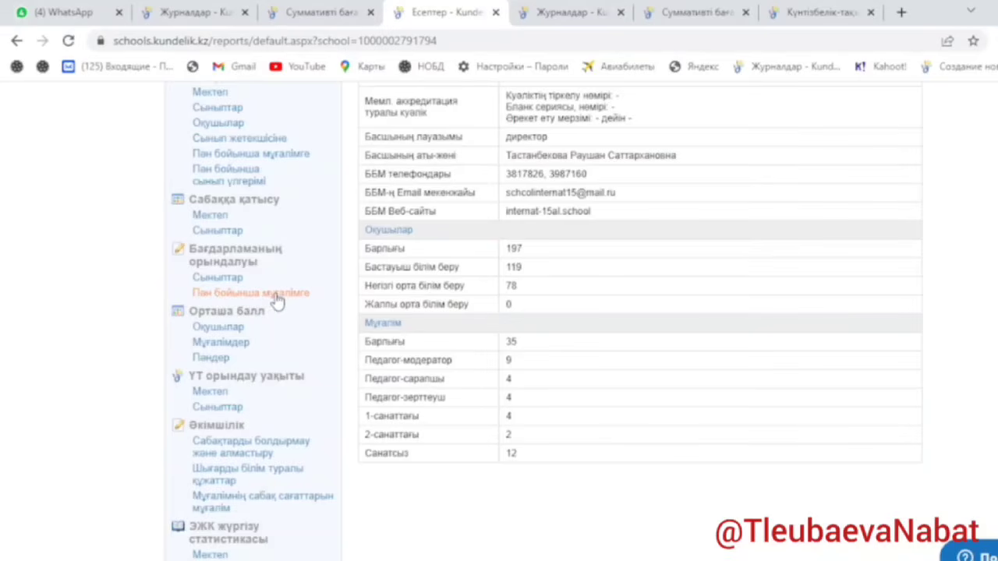
pyautogui.scroll(-2, 460, 298)
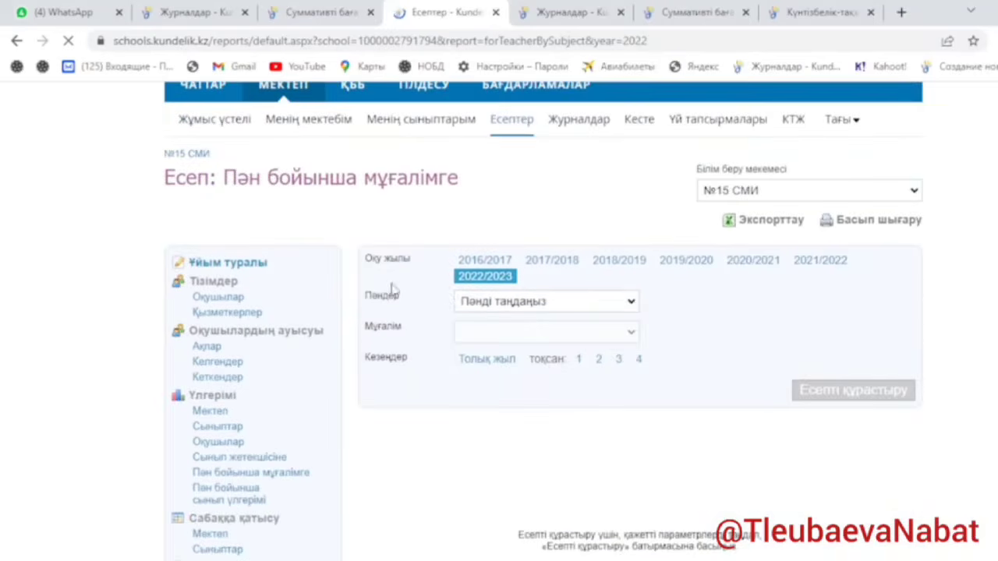
# - Set the report's subject (Пәндер) to Информатика for the 2022/2023 school year
pyautogui.click(492, 310)
pyautogui.scroll(-1, 495, 267)
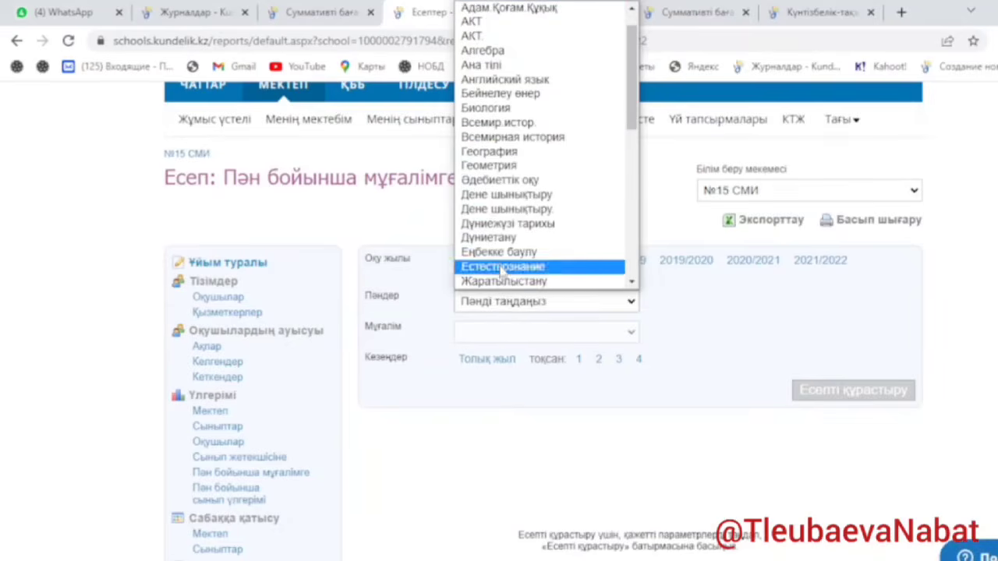
pyautogui.scroll(-6, 499, 137)
pyautogui.scroll(4, 504, 140)
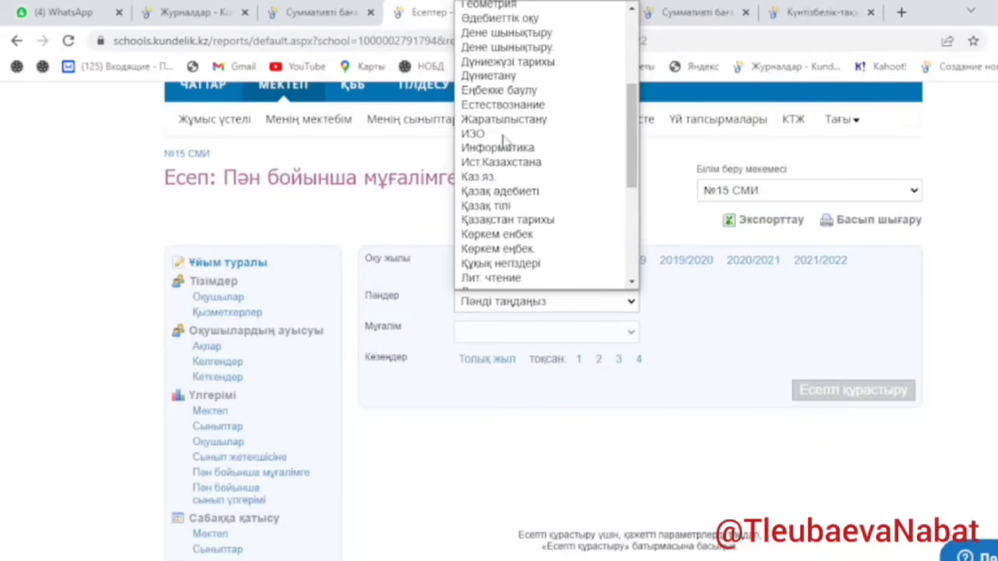
pyautogui.click(504, 147)
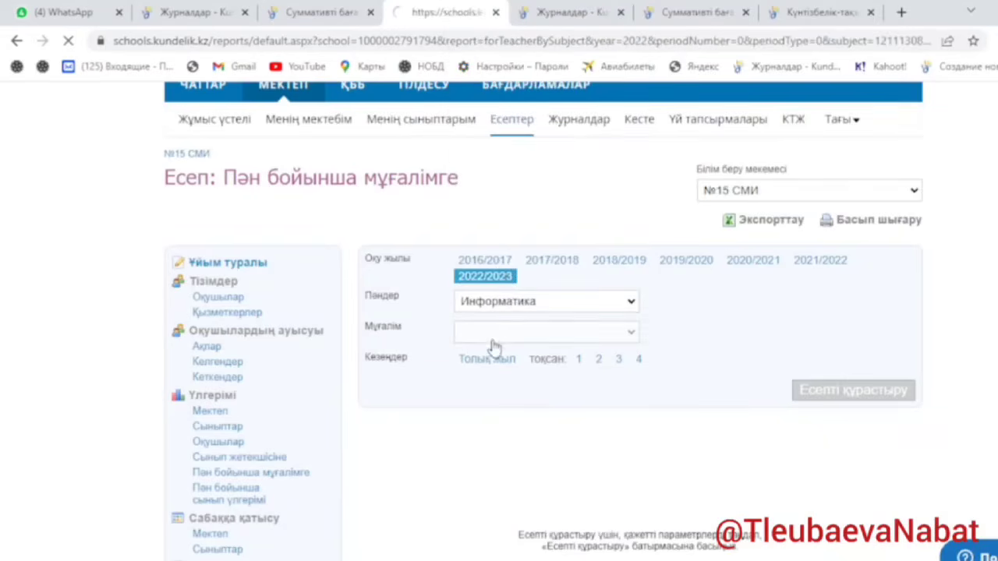
pyautogui.click(493, 341)
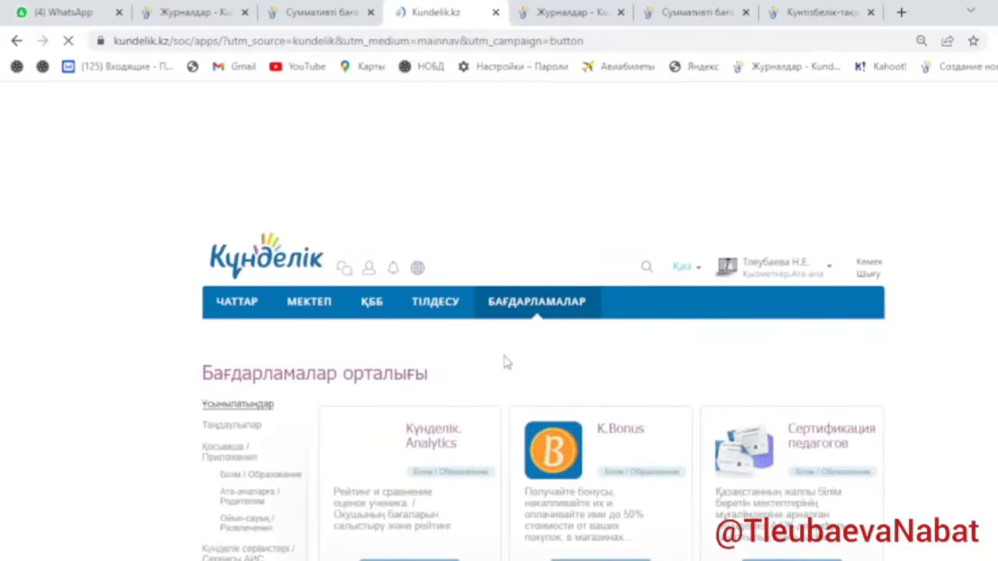
pyautogui.scroll(-3, 467, 312)
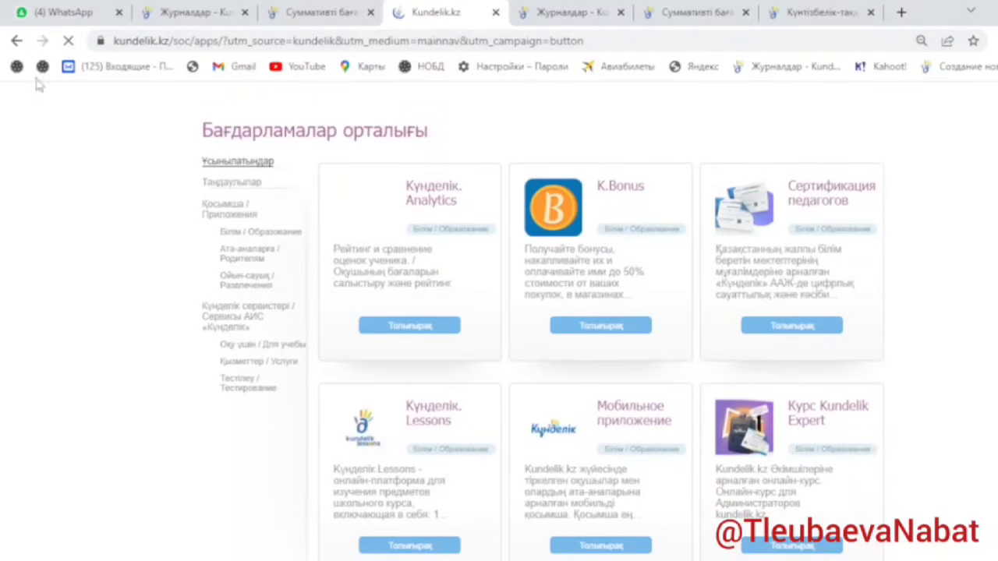
pyautogui.click(17, 41)
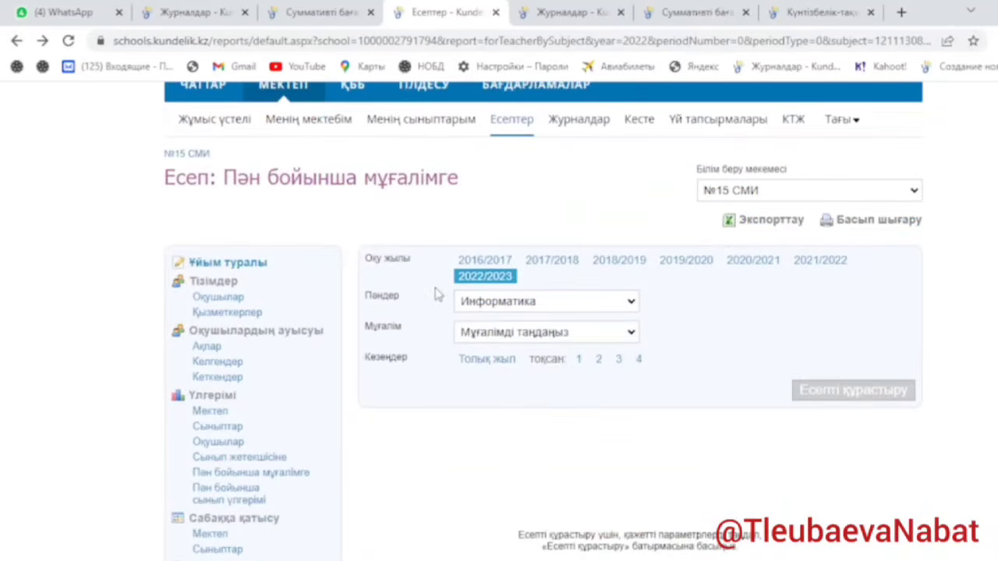
# - Select the teacher's own name and generate the Информатика program-completion report for quarter 1
pyautogui.click(487, 334)
pyautogui.click(488, 379)
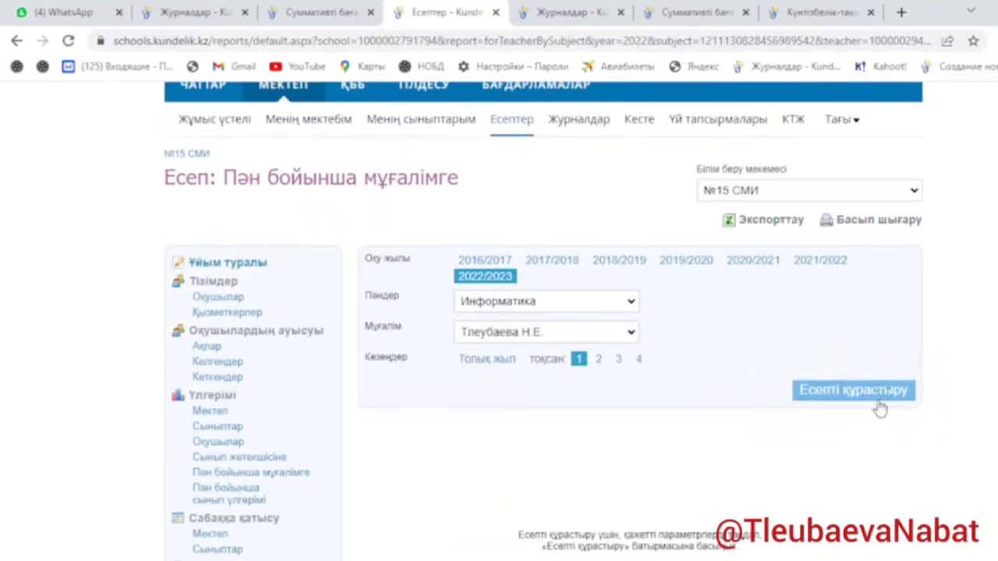
pyautogui.click(855, 396)
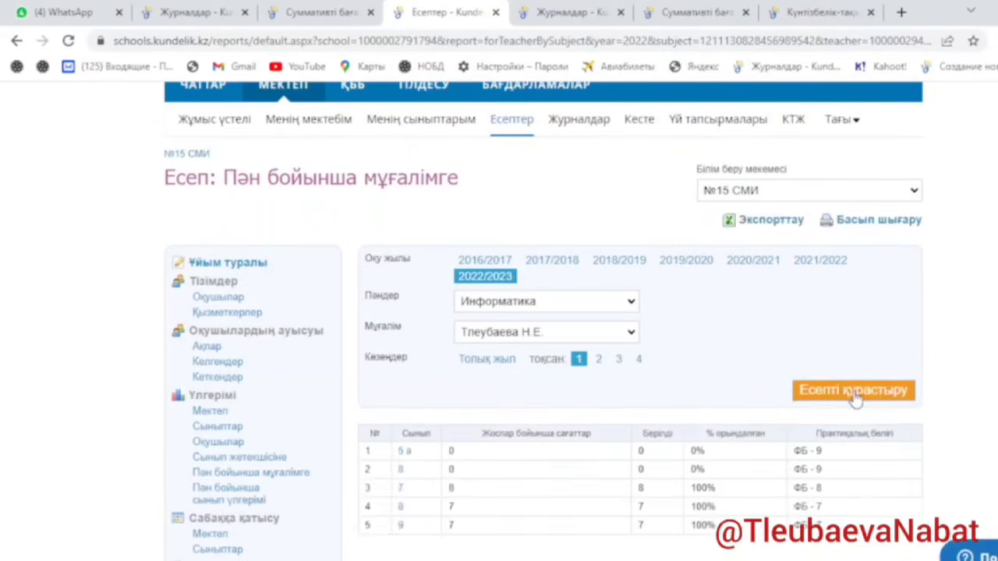
pyautogui.scroll(-2, 855, 396)
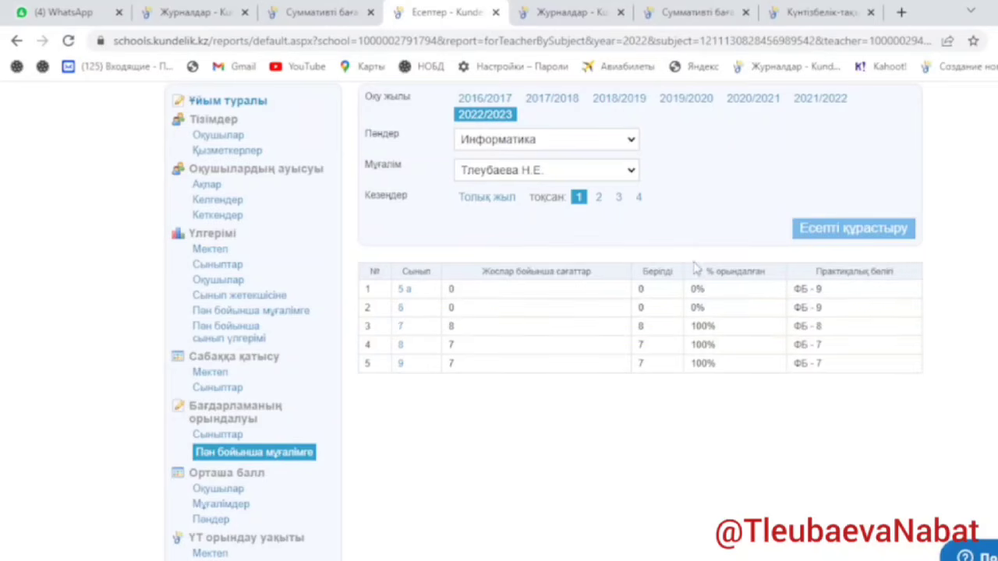
# - Switch the report period to quarter 2, generate the report and check the completion figures by class
pyautogui.click(600, 198)
pyautogui.scroll(-3, 574, 462)
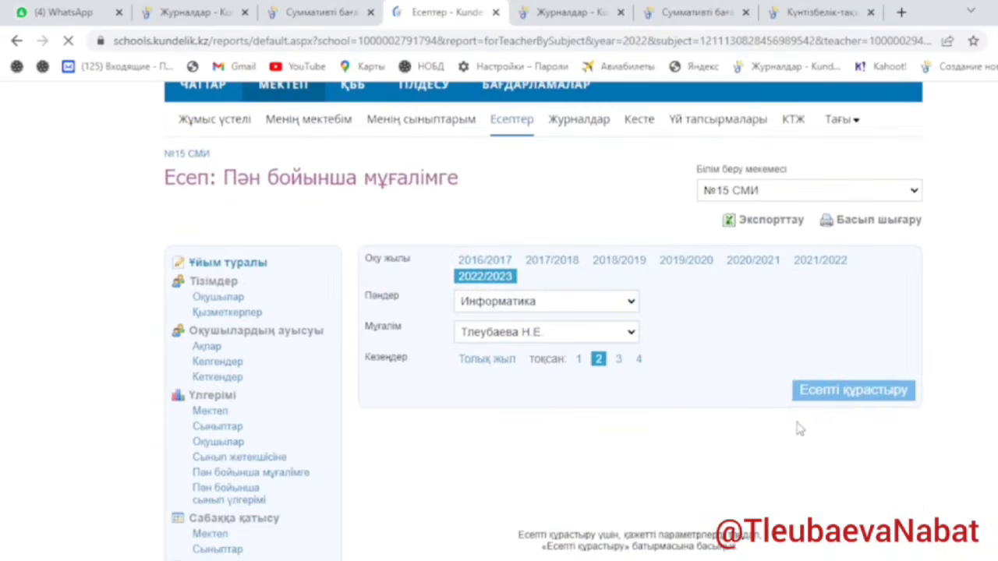
pyautogui.click(823, 399)
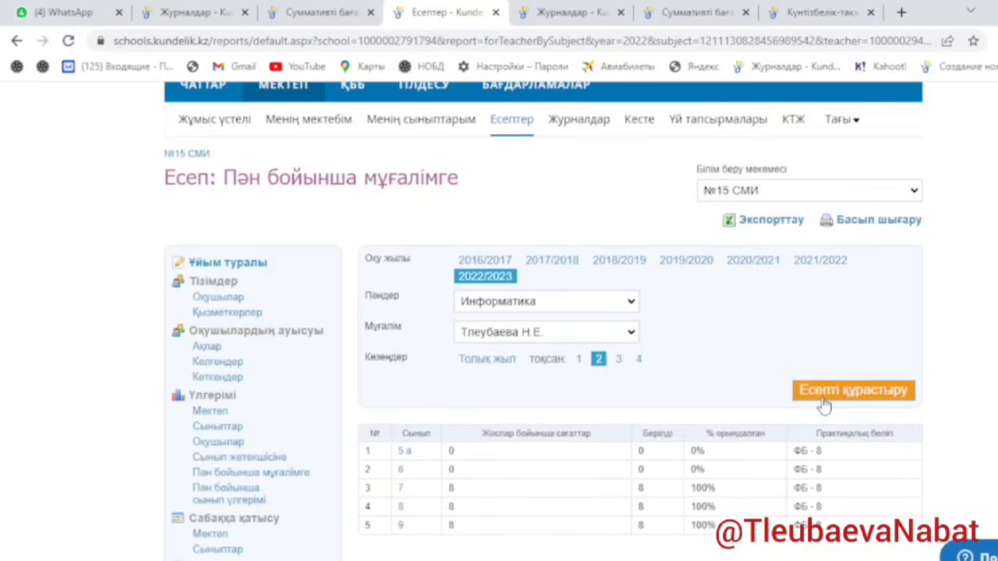
pyautogui.scroll(-2, 823, 405)
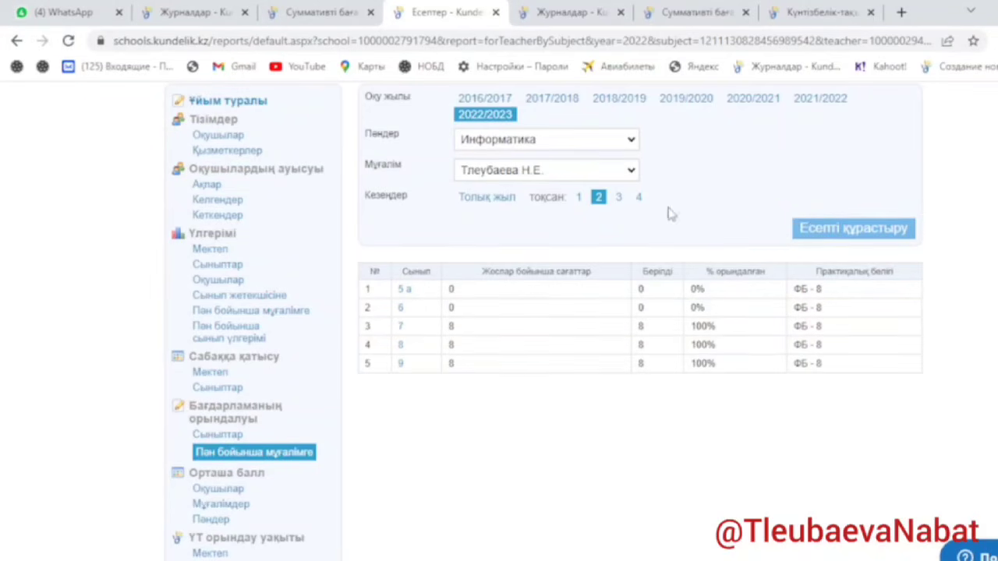
# - Generate the same teacher's program-completion report for quarter 3 and review the table by class
pyautogui.click(622, 201)
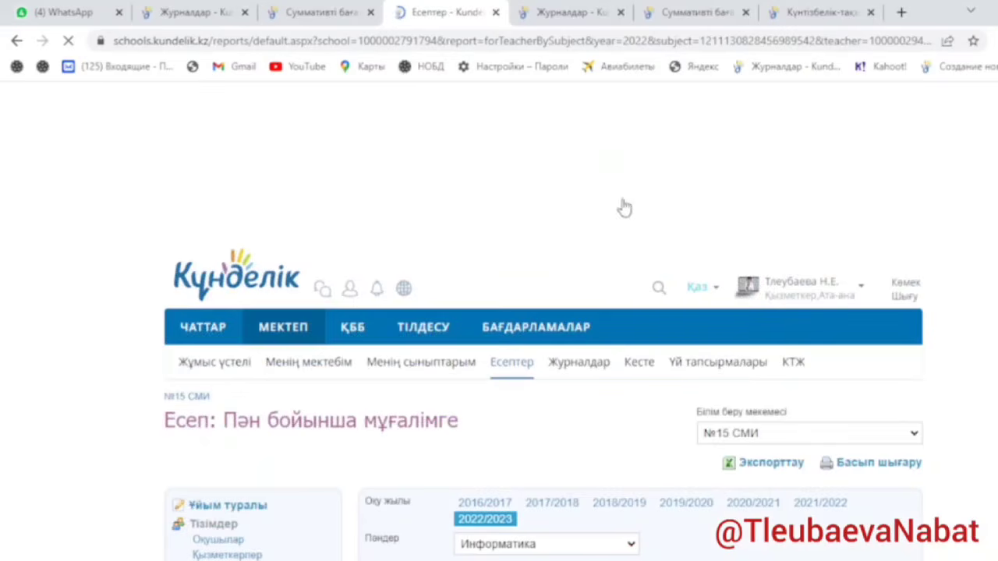
pyautogui.click(811, 396)
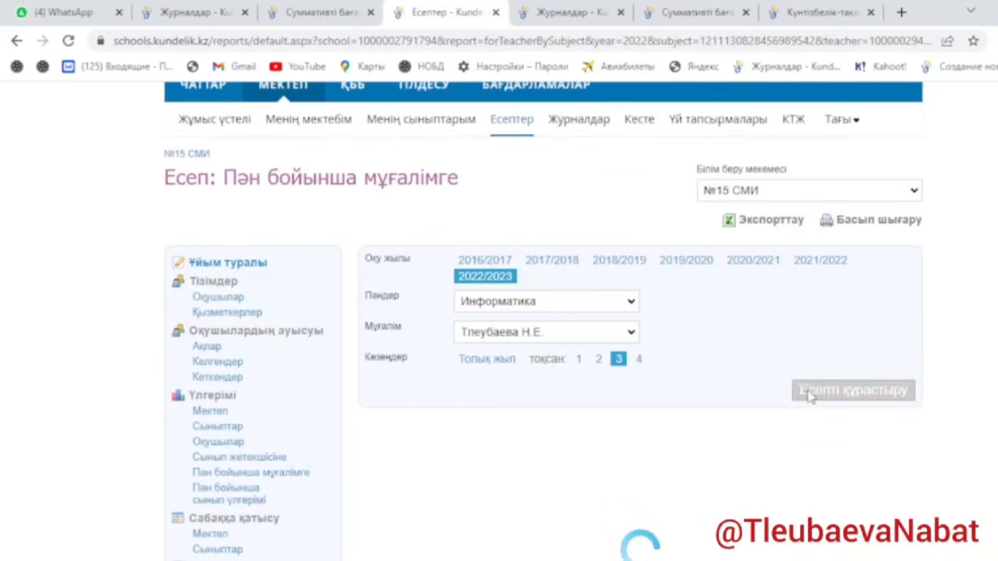
pyautogui.scroll(-2, 811, 396)
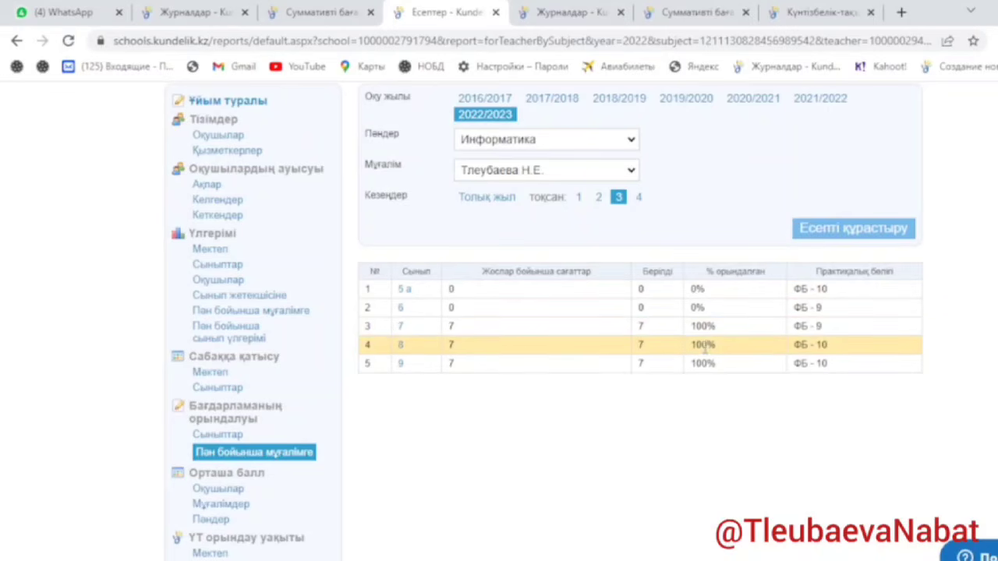
pyautogui.scroll(3, 672, 353)
pyautogui.scroll(-2, 668, 352)
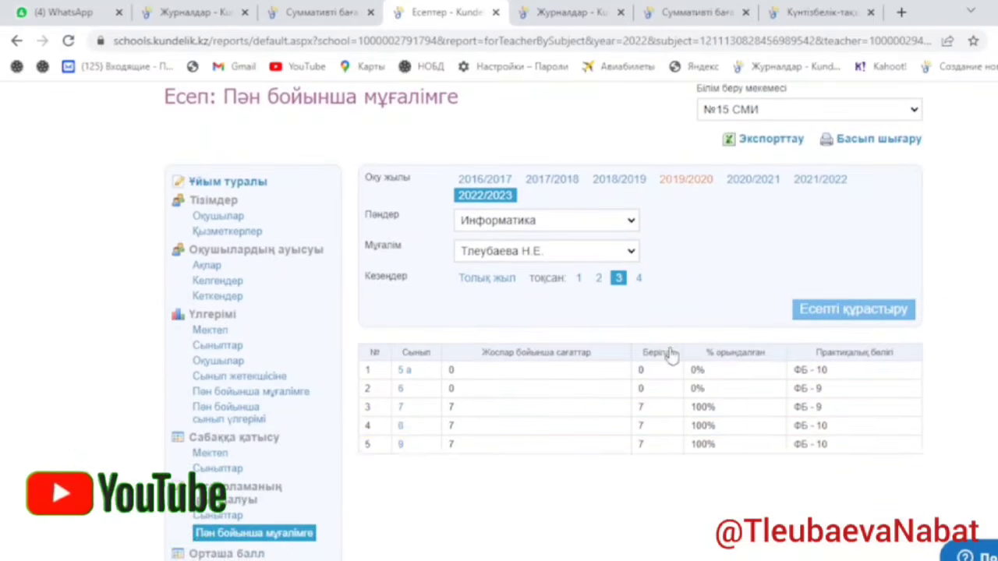